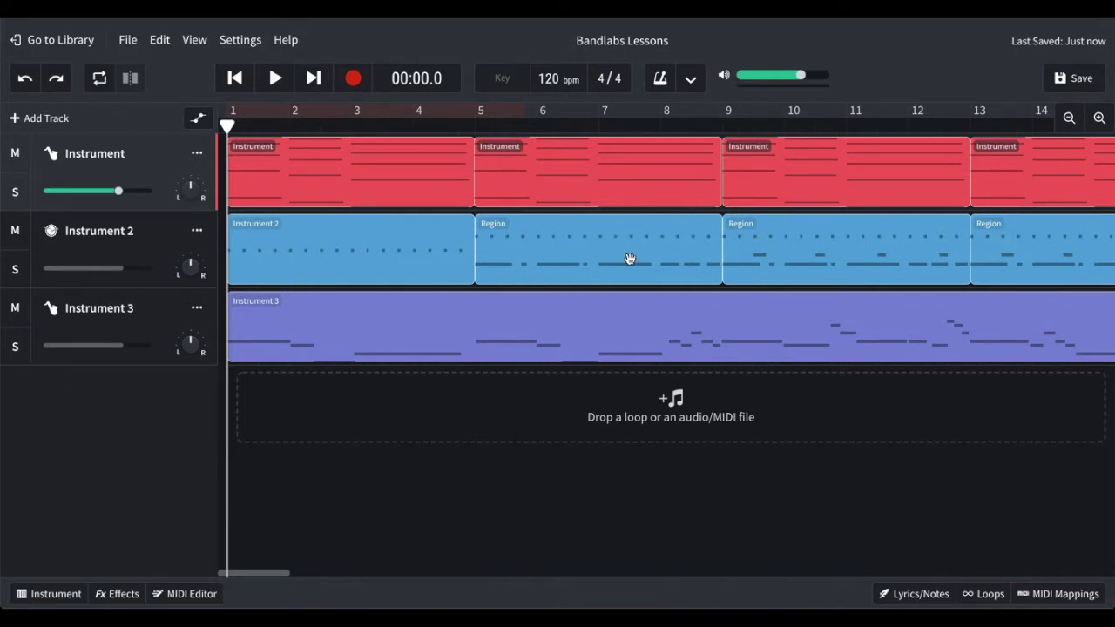
- Check that Instrument 3 is assigned the Flute sound, then close its instrument settings
{"action": "scroll", "coordinate": [741, 239], "scroll_direction": "right", "scroll_amount": 3}
{"action": "scroll", "coordinate": [741, 239], "scroll_direction": "left", "scroll_amount": 3}
{"action": "left_click", "coordinate": [162, 330]}
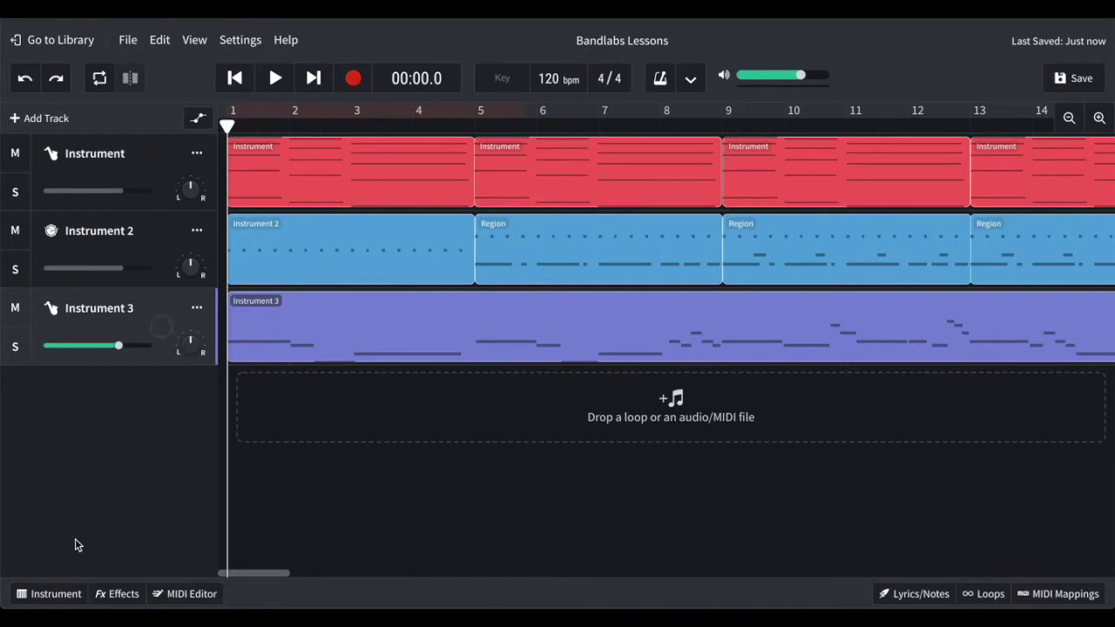
{"action": "left_click", "coordinate": [70, 595]}
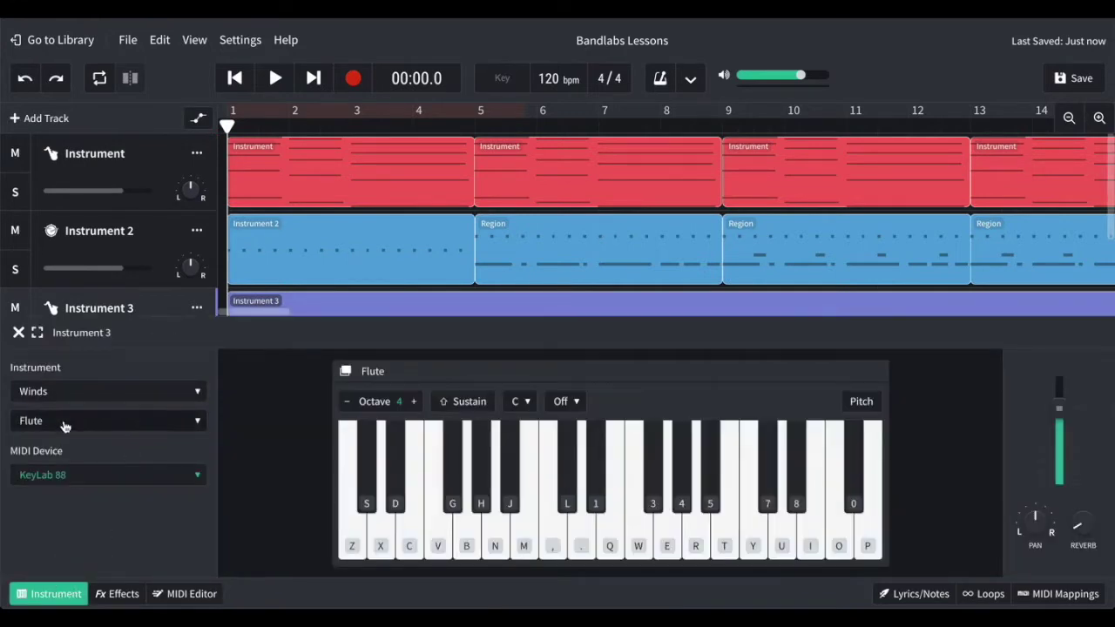
{"action": "left_click", "coordinate": [16, 334]}
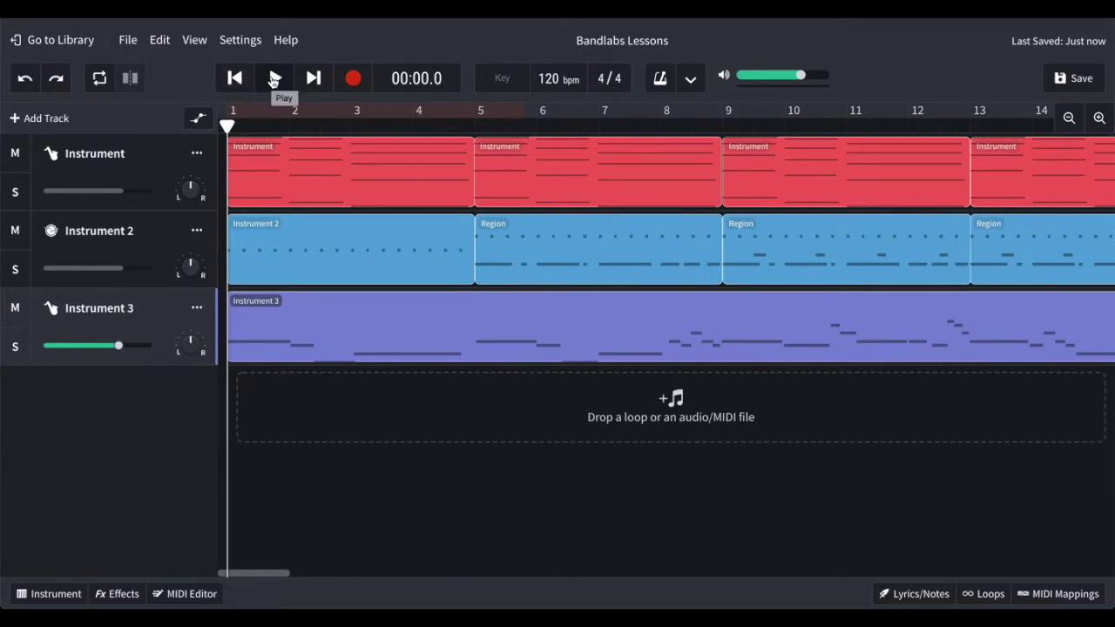
- Play the song, viewing the Instrument 3 and Instrument 2 region notes, and stop at 00:56.5
{"action": "left_click", "coordinate": [273, 78]}
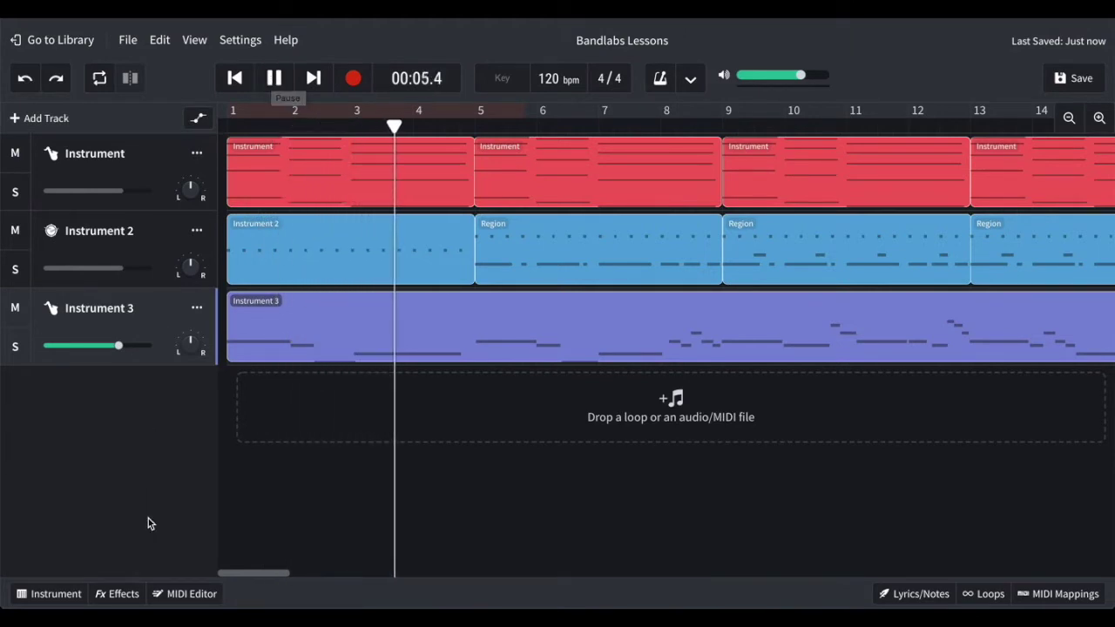
{"action": "left_click", "coordinate": [322, 319]}
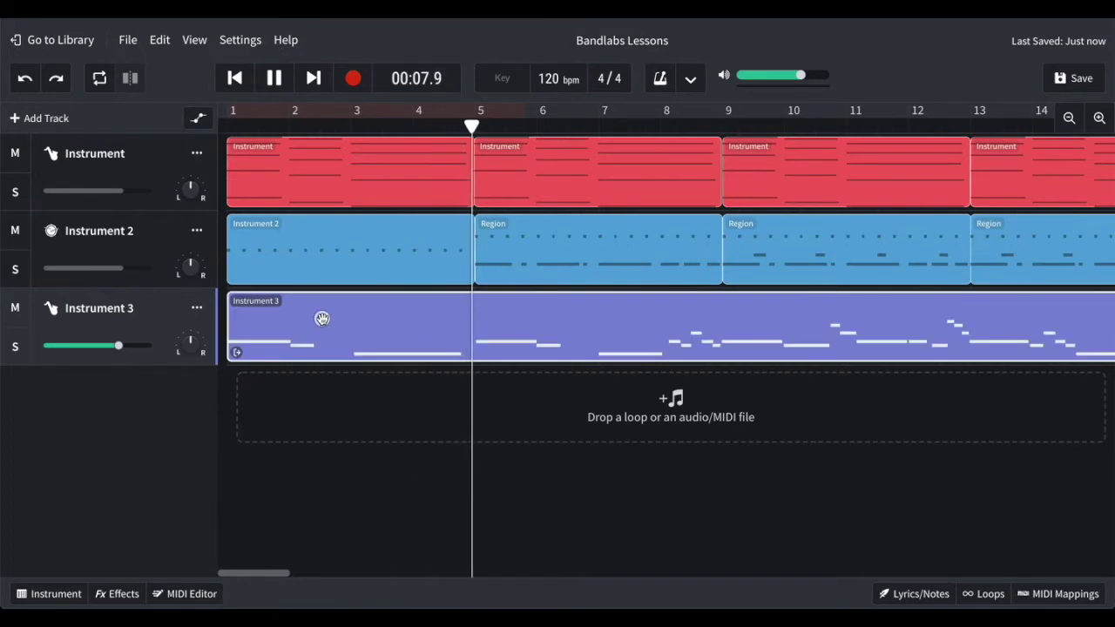
{"action": "left_click", "coordinate": [186, 594]}
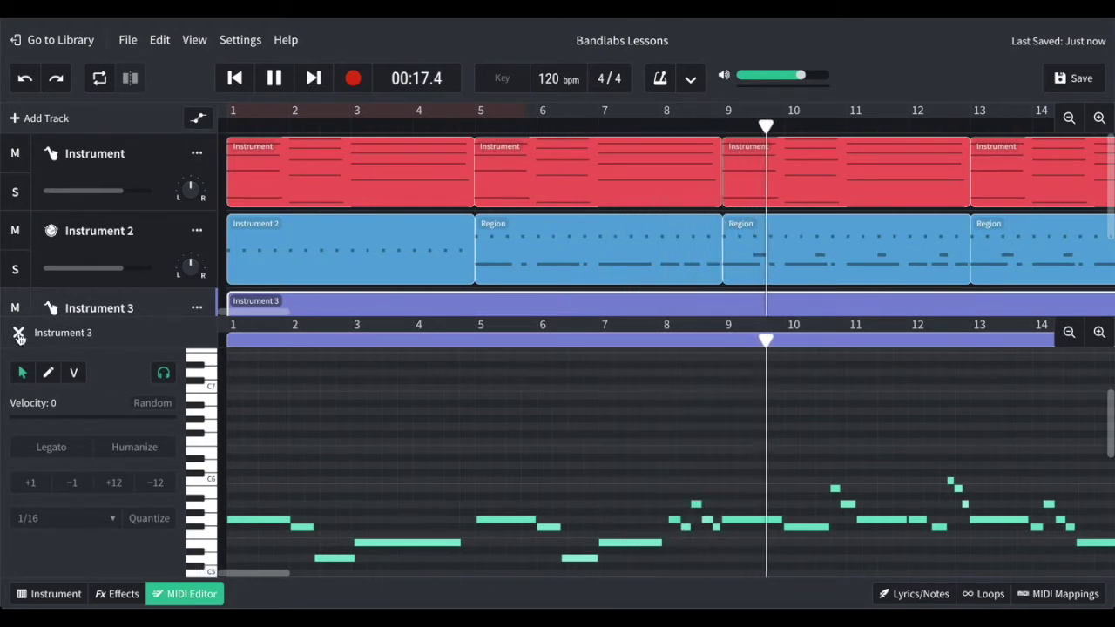
{"action": "left_click", "coordinate": [18, 334]}
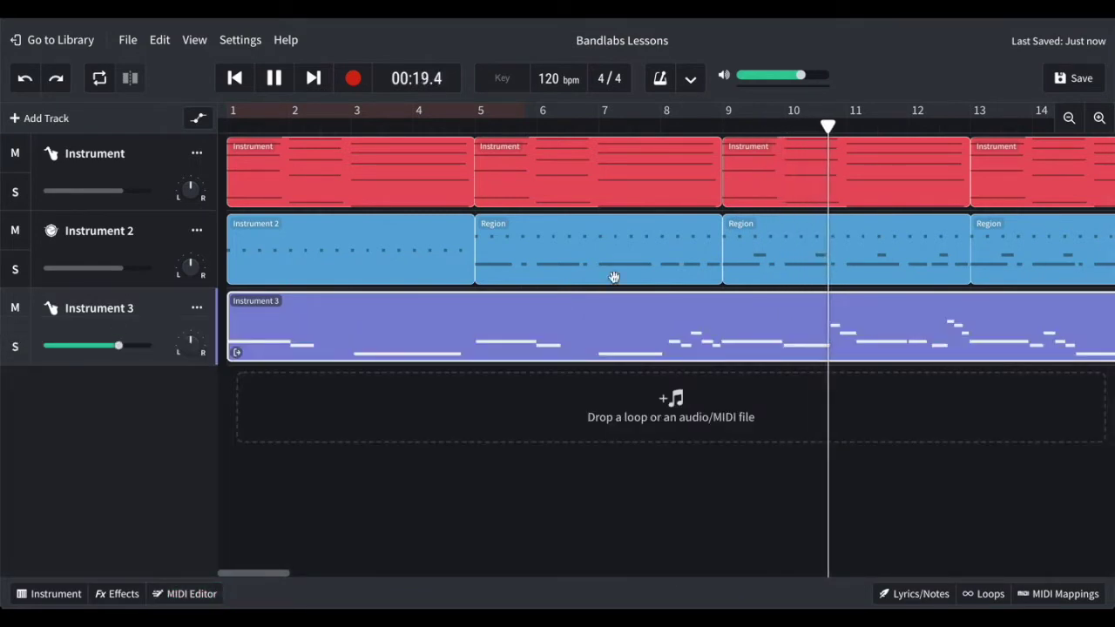
{"action": "left_click", "coordinate": [780, 242]}
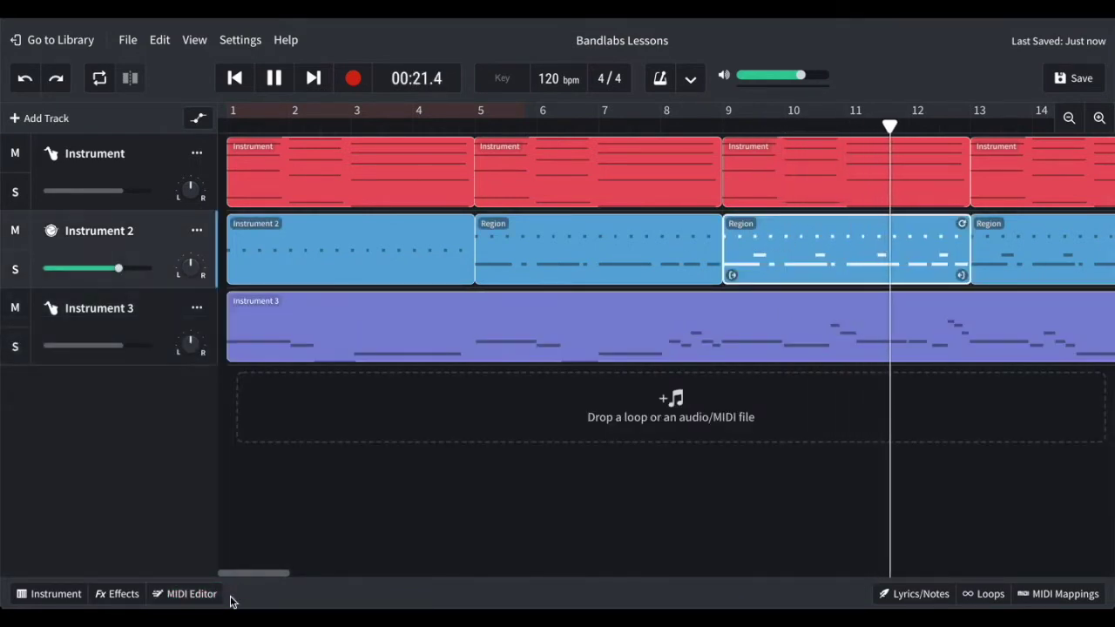
{"action": "left_click", "coordinate": [197, 595]}
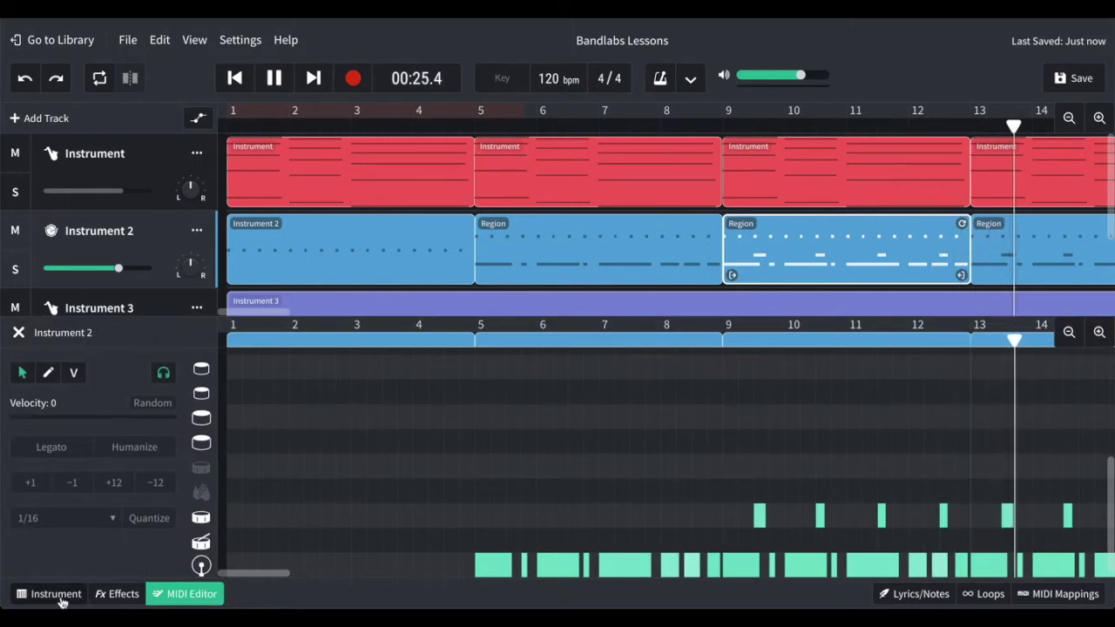
{"action": "left_click", "coordinate": [19, 333]}
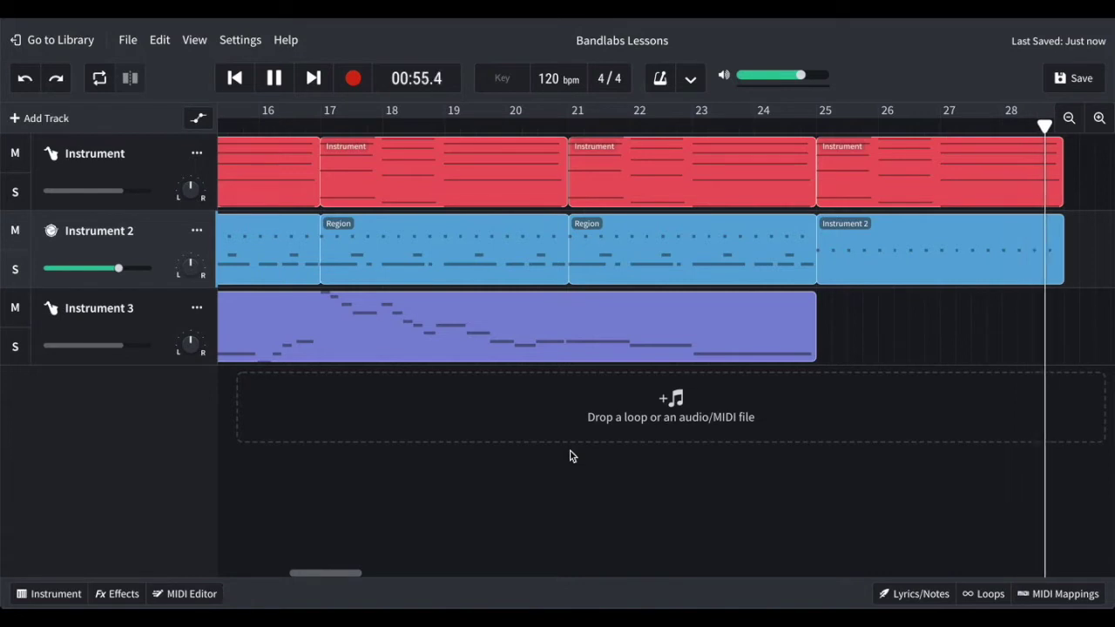
{"action": "key", "text": "space"}
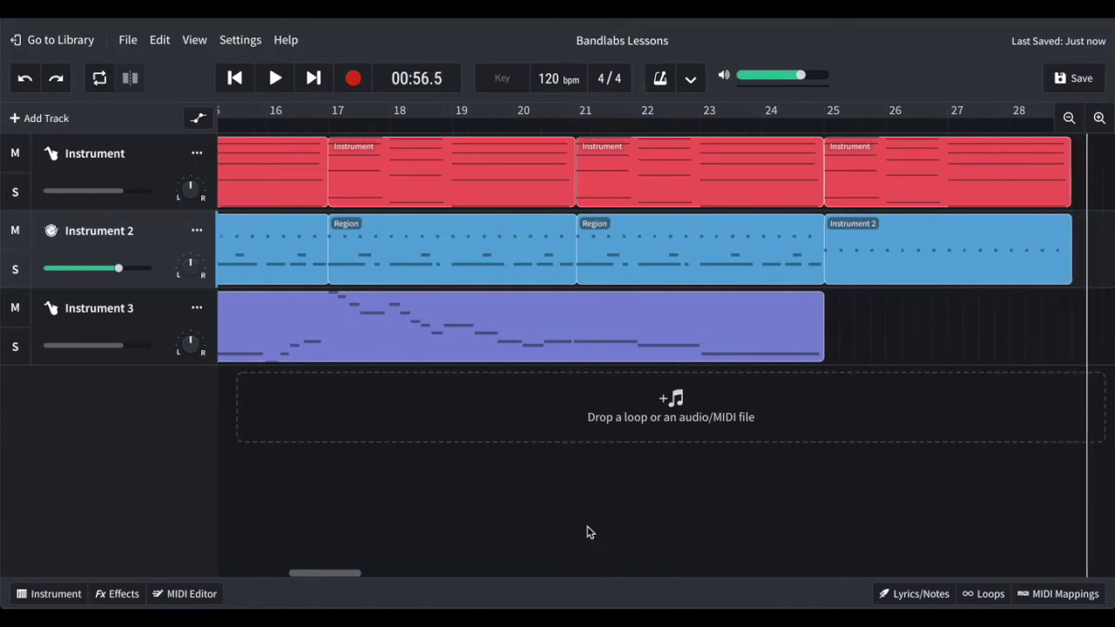
- Scroll to the arrangement's end, bring bar 1 back into view, and select the Instrument 3 region
{"action": "scroll", "coordinate": [588, 532], "scroll_direction": "left", "scroll_amount": 5}
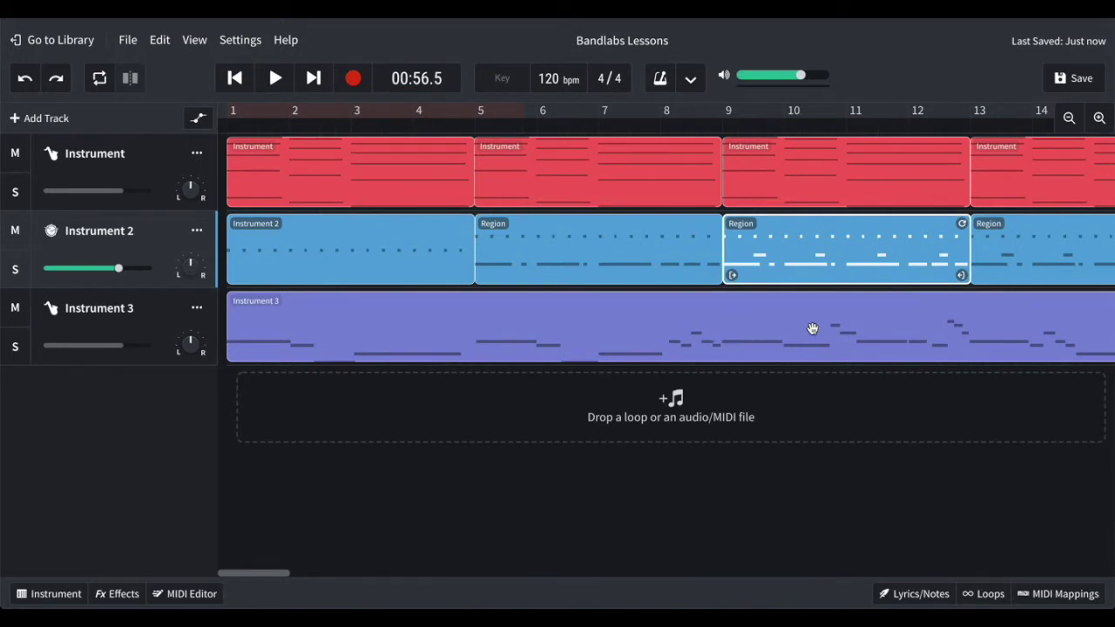
{"action": "scroll", "coordinate": [904, 312], "scroll_direction": "right", "scroll_amount": 3}
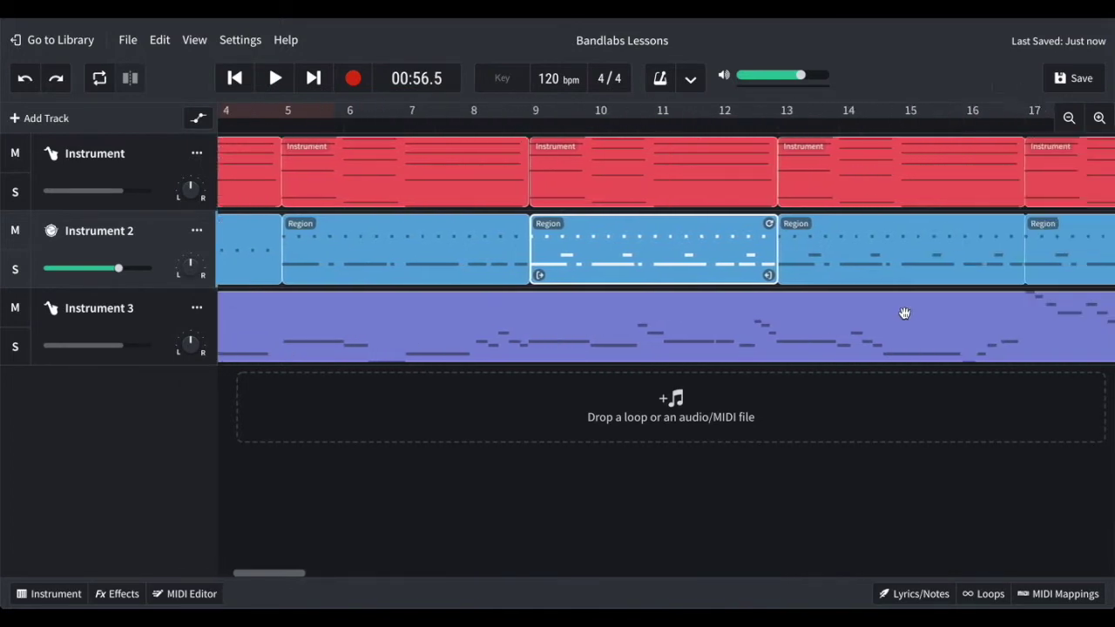
{"action": "scroll", "coordinate": [904, 312], "scroll_direction": "right", "scroll_amount": 2}
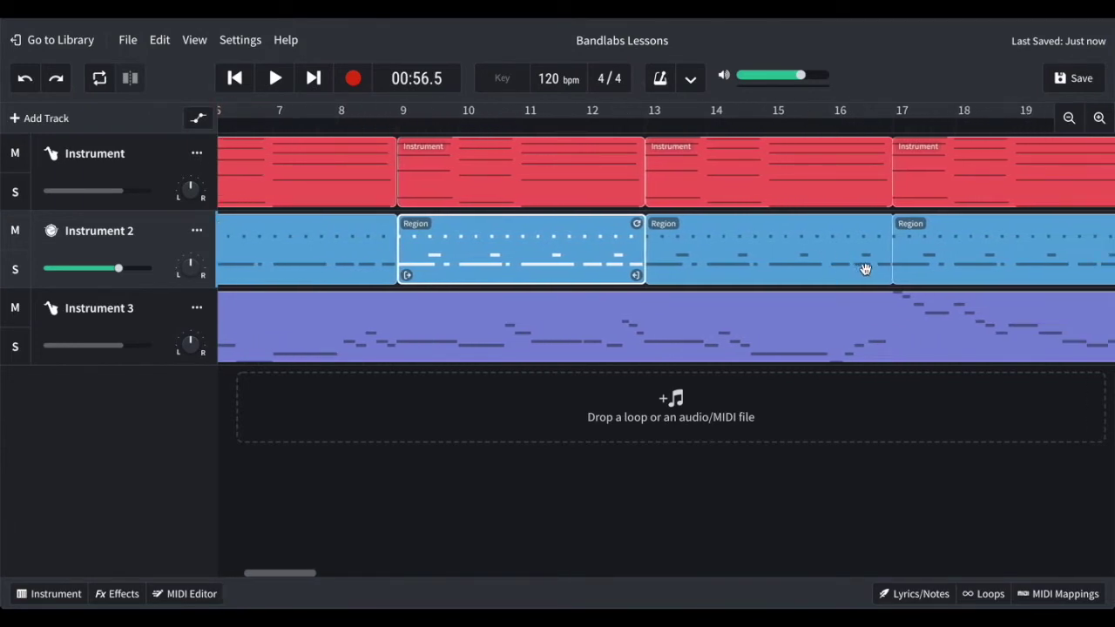
{"action": "scroll", "coordinate": [911, 290], "scroll_direction": "right", "scroll_amount": 7}
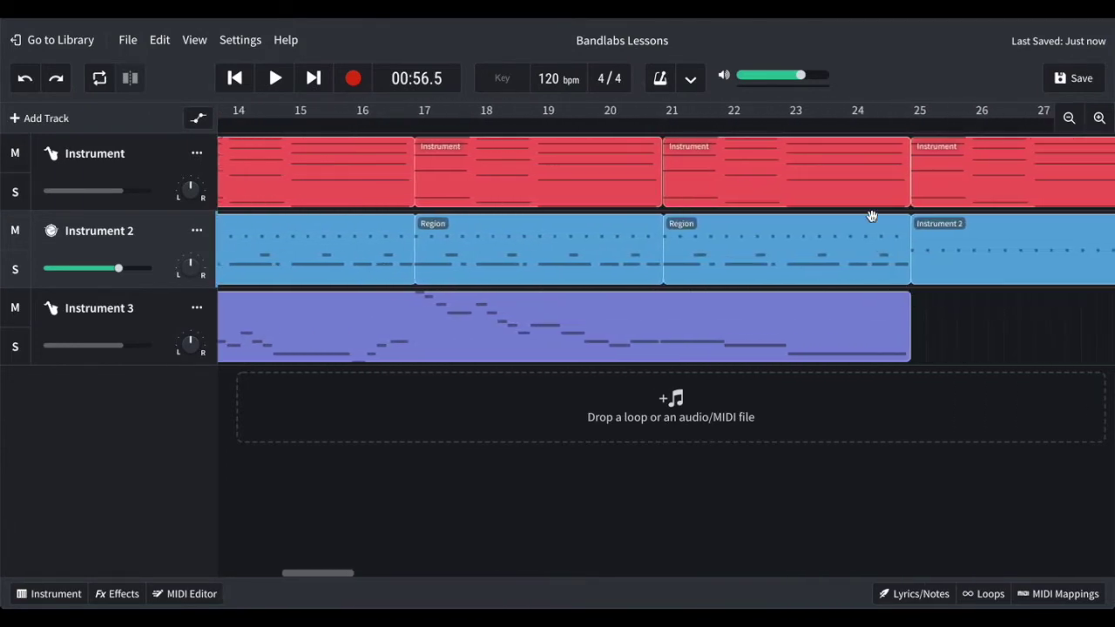
{"action": "scroll", "coordinate": [889, 261], "scroll_direction": "right", "scroll_amount": 1}
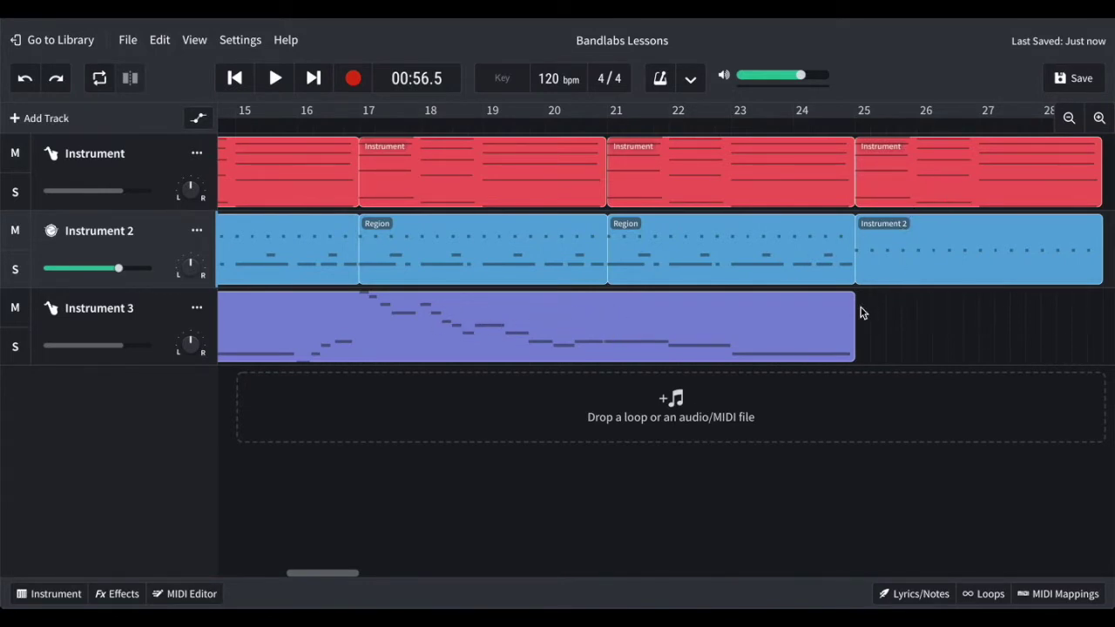
{"action": "key", "text": "ctrl+z"}
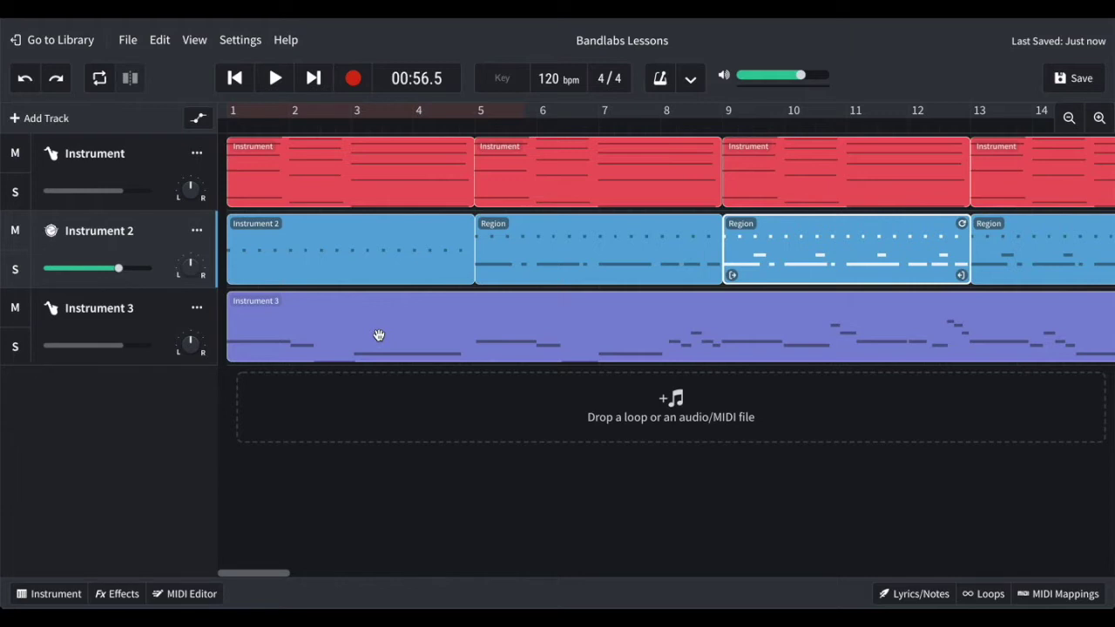
{"action": "left_click", "coordinate": [379, 335]}
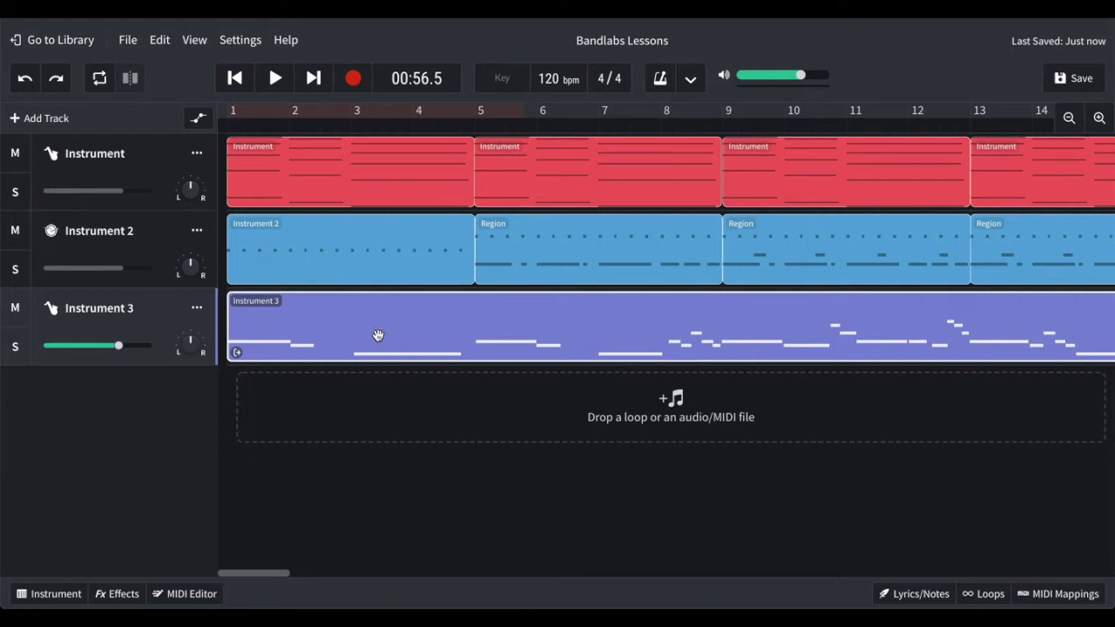
- Add a new MIDI instrument track, Instrument 4
{"action": "left_click", "coordinate": [33, 119]}
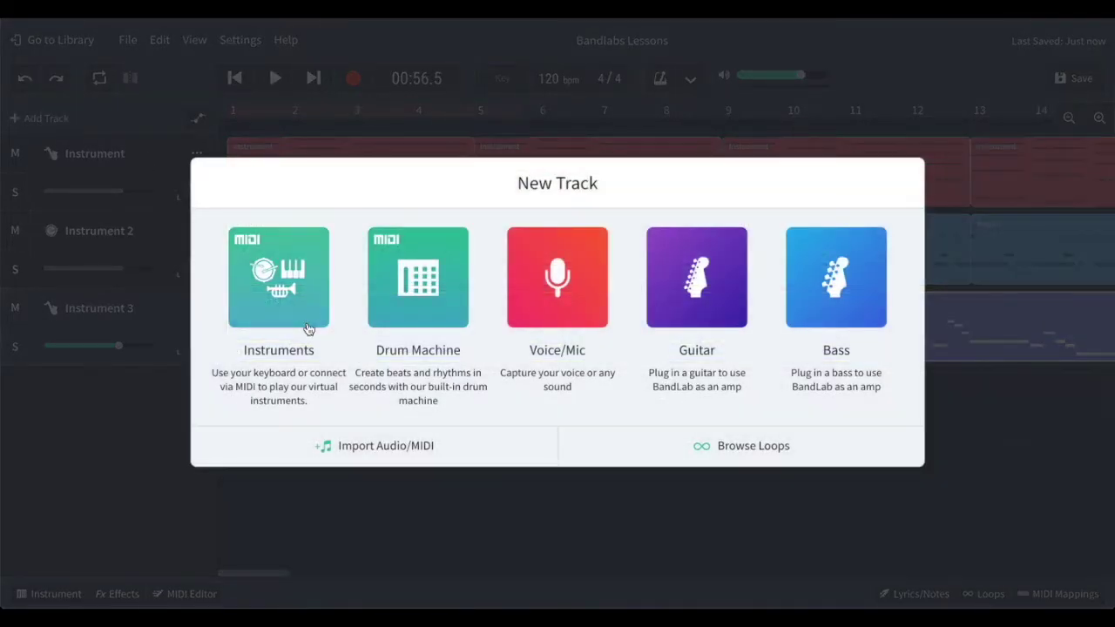
{"action": "left_click", "coordinate": [288, 267]}
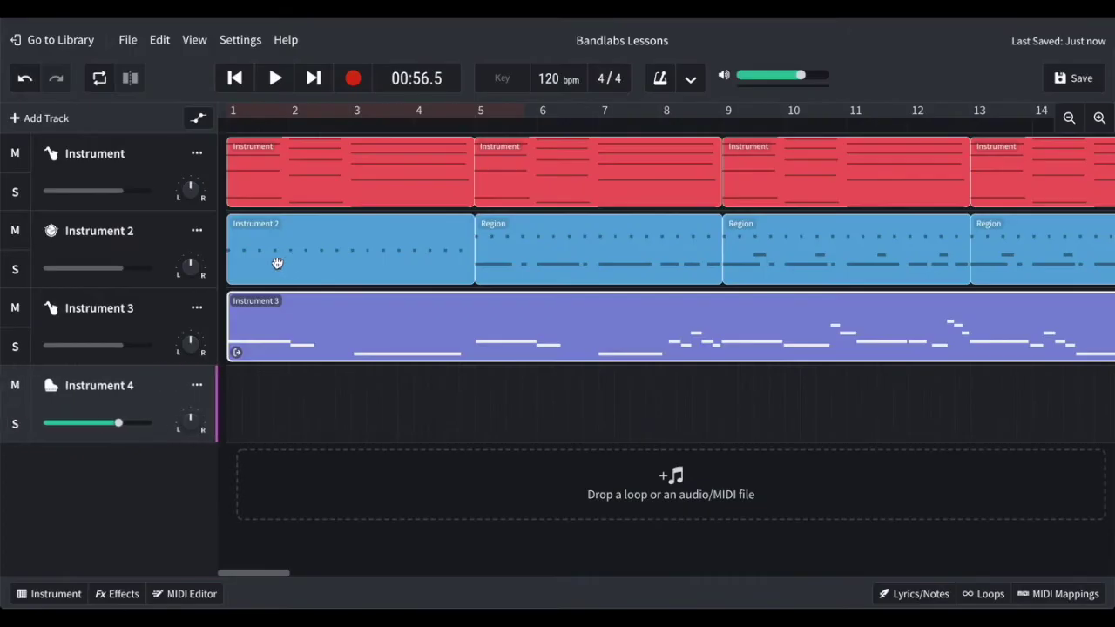
{"action": "left_click", "coordinate": [54, 594]}
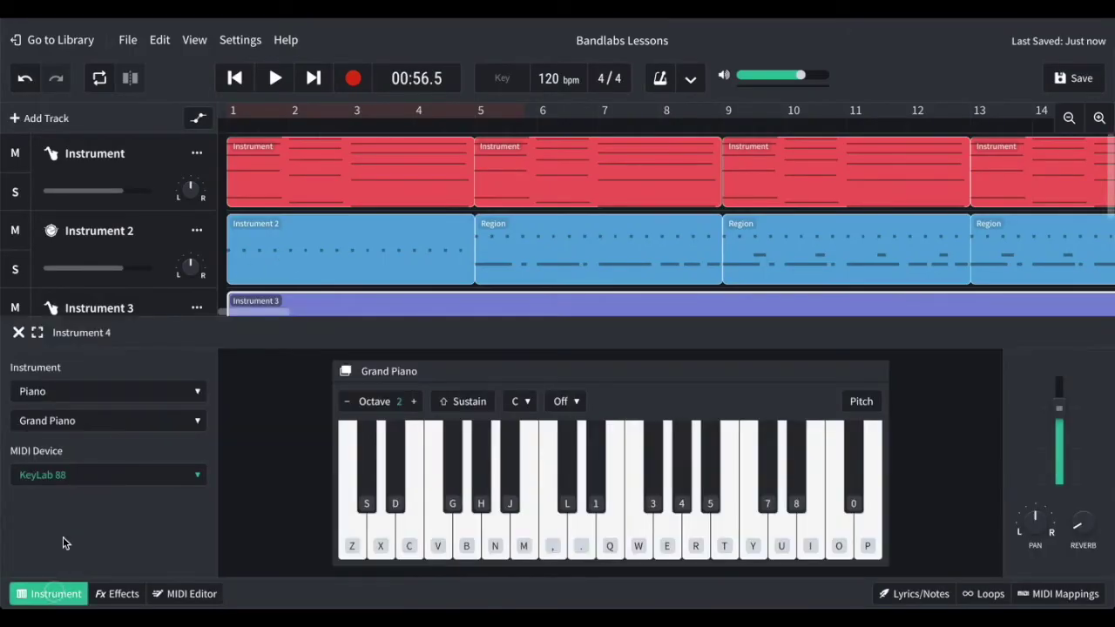
- Set Instrument 4 to the Vibraphone preset in the Piano category and play Z, X, Z test notes
{"action": "left_click", "coordinate": [157, 400]}
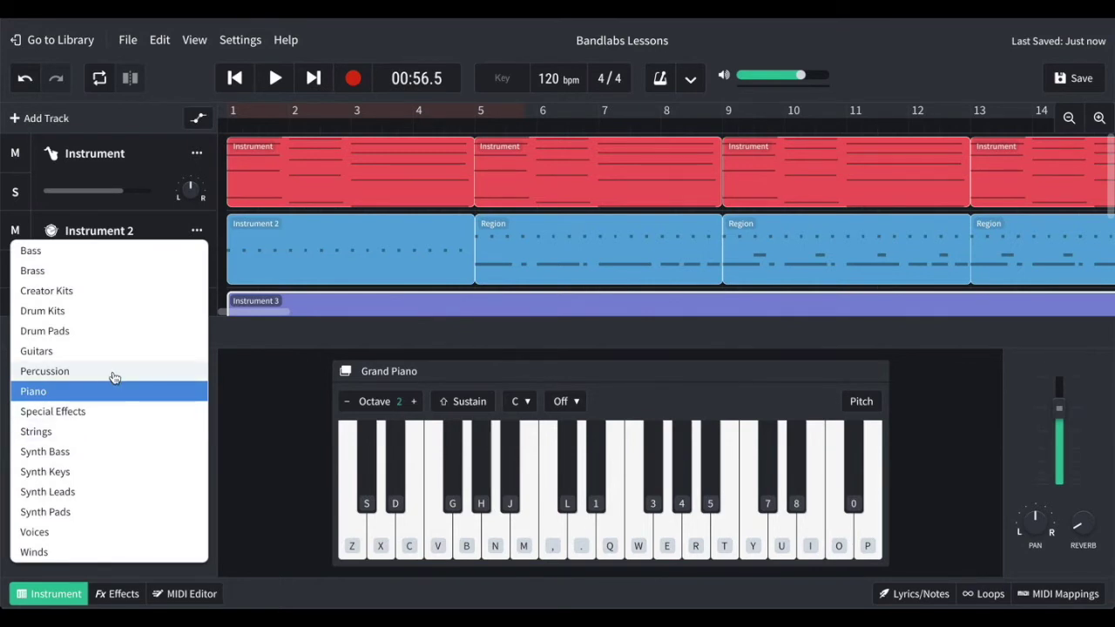
{"action": "left_click", "coordinate": [113, 374]}
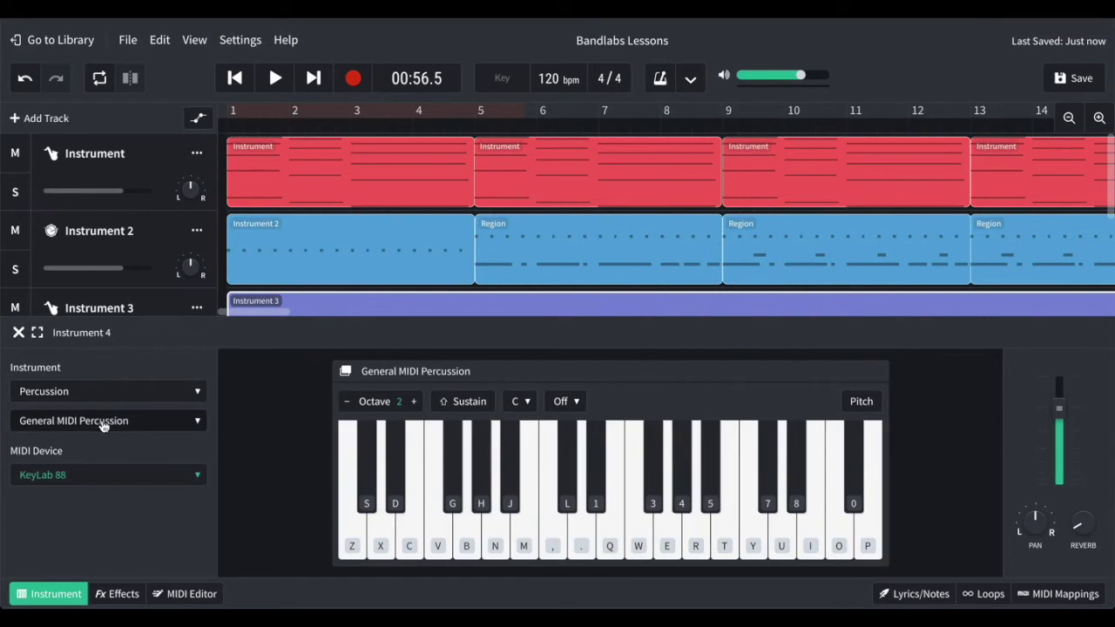
{"action": "left_click", "coordinate": [105, 422]}
{"action": "left_click", "coordinate": [126, 370]}
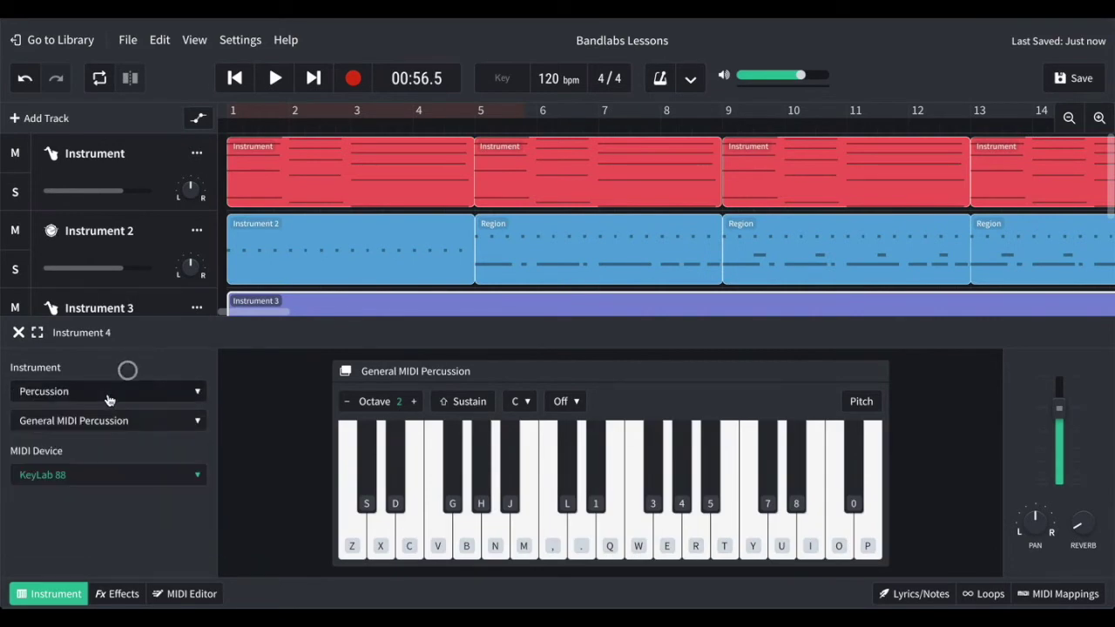
{"action": "left_click", "coordinate": [106, 394]}
{"action": "left_click", "coordinate": [102, 410]}
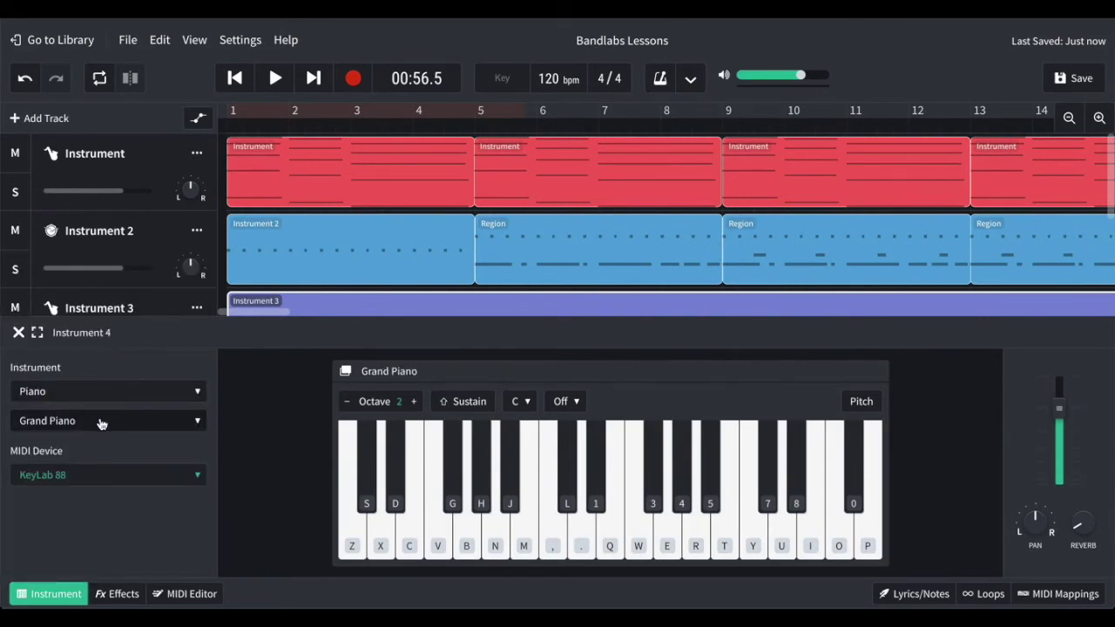
{"action": "left_click", "coordinate": [105, 424]}
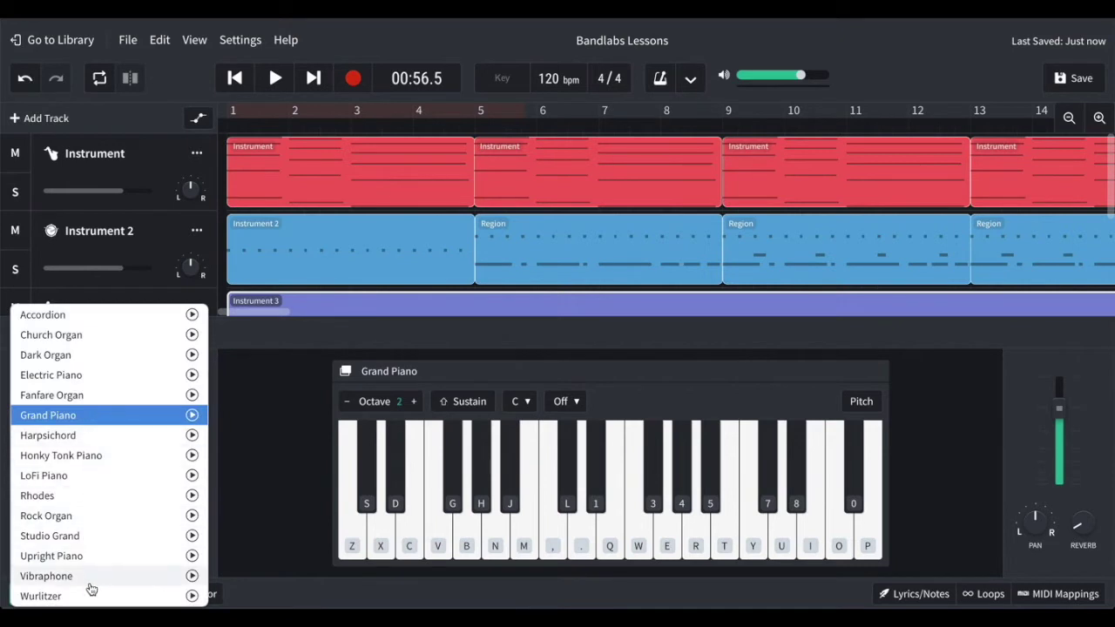
{"action": "left_click", "coordinate": [154, 576]}
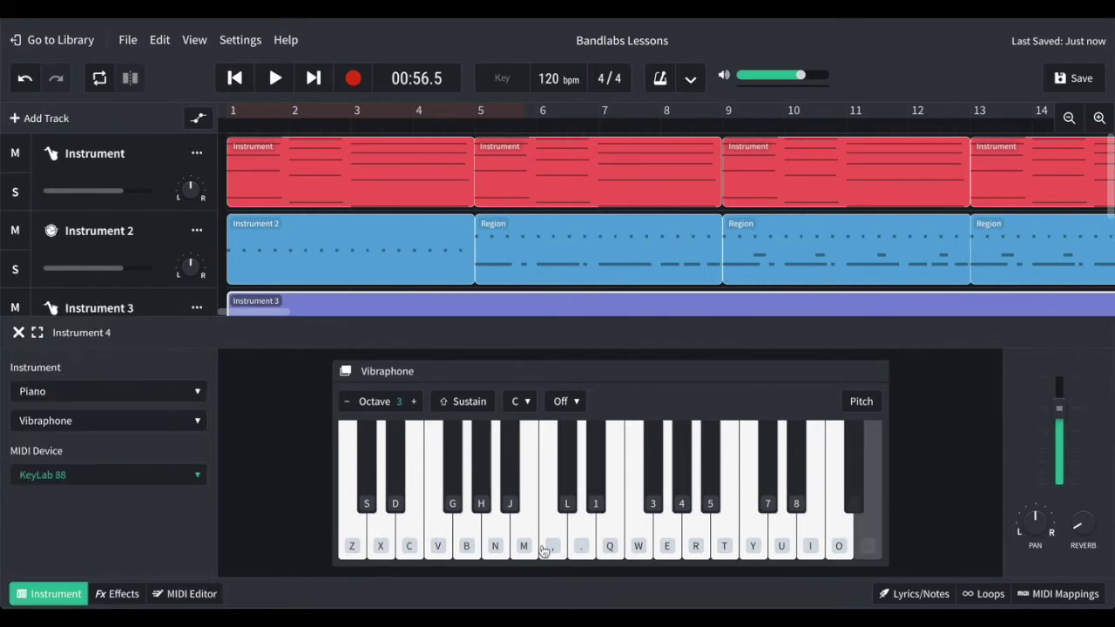
{"action": "key", "text": "z"}
{"action": "key", "text": "x"}
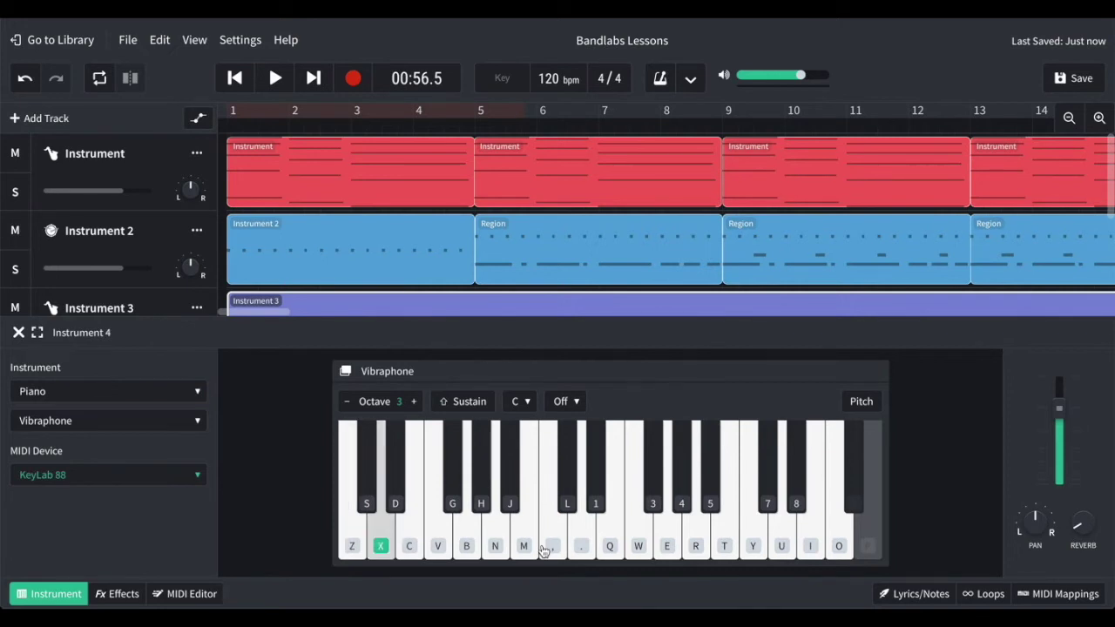
{"action": "key", "text": "z"}
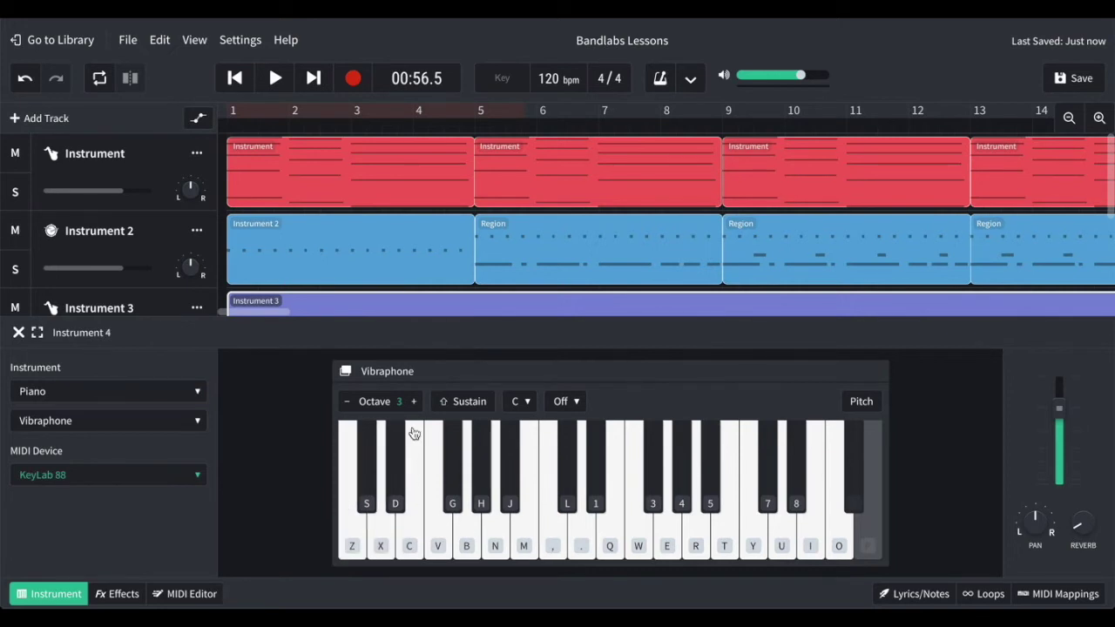
- Copy the Instrument 3 melody region and paste it onto Instrument 4 at bar 1
{"action": "left_click", "coordinate": [19, 335]}
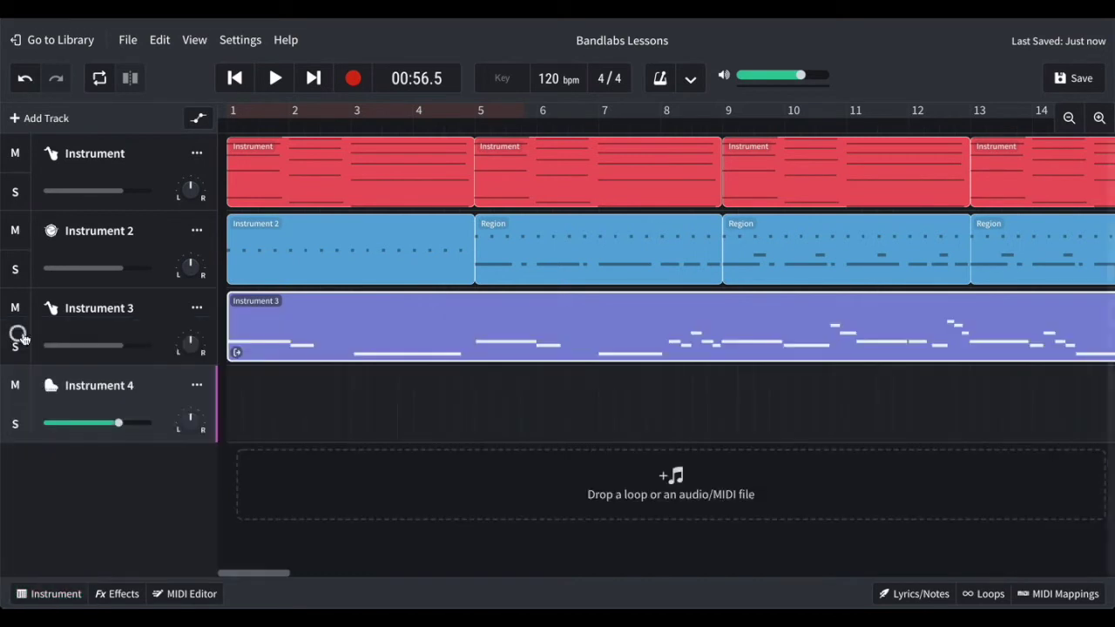
{"action": "left_click", "coordinate": [304, 328]}
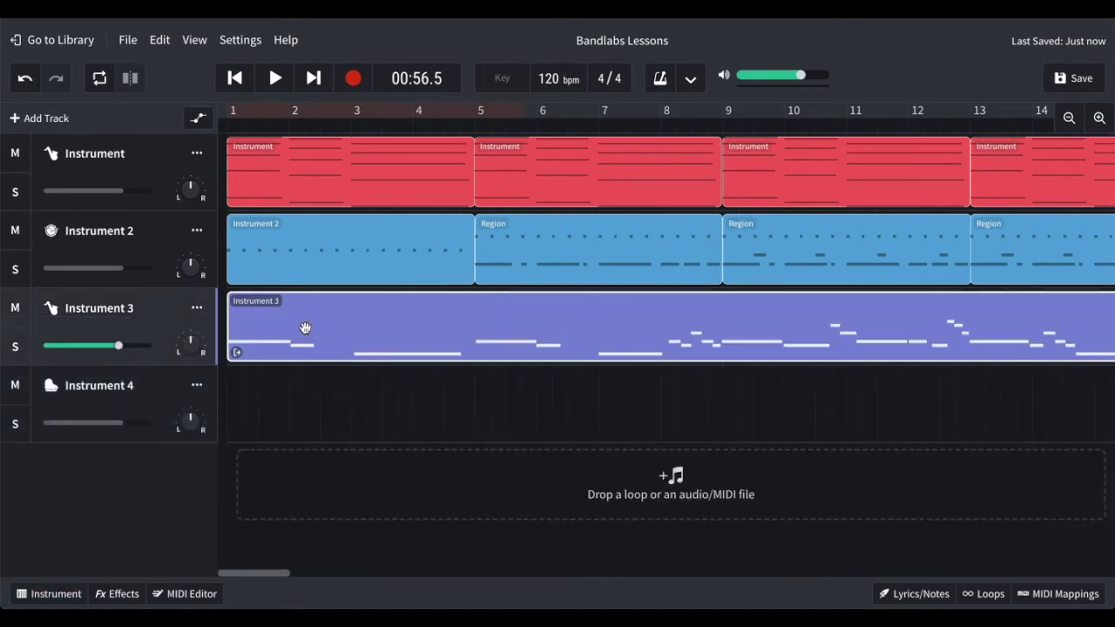
{"action": "key", "text": "super+c"}
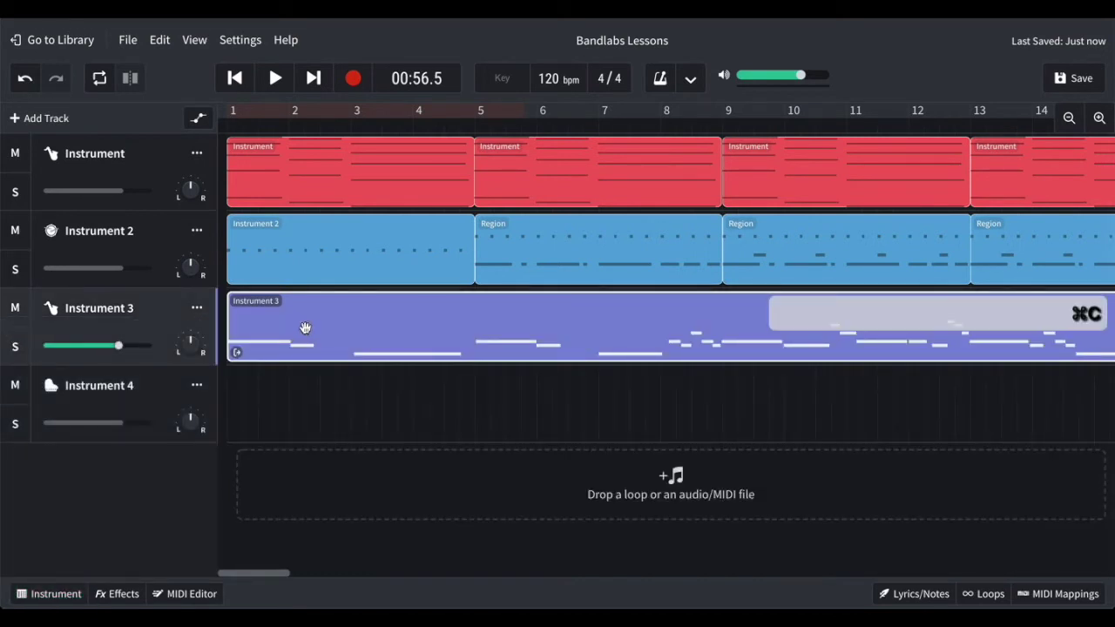
{"action": "left_click", "coordinate": [230, 398]}
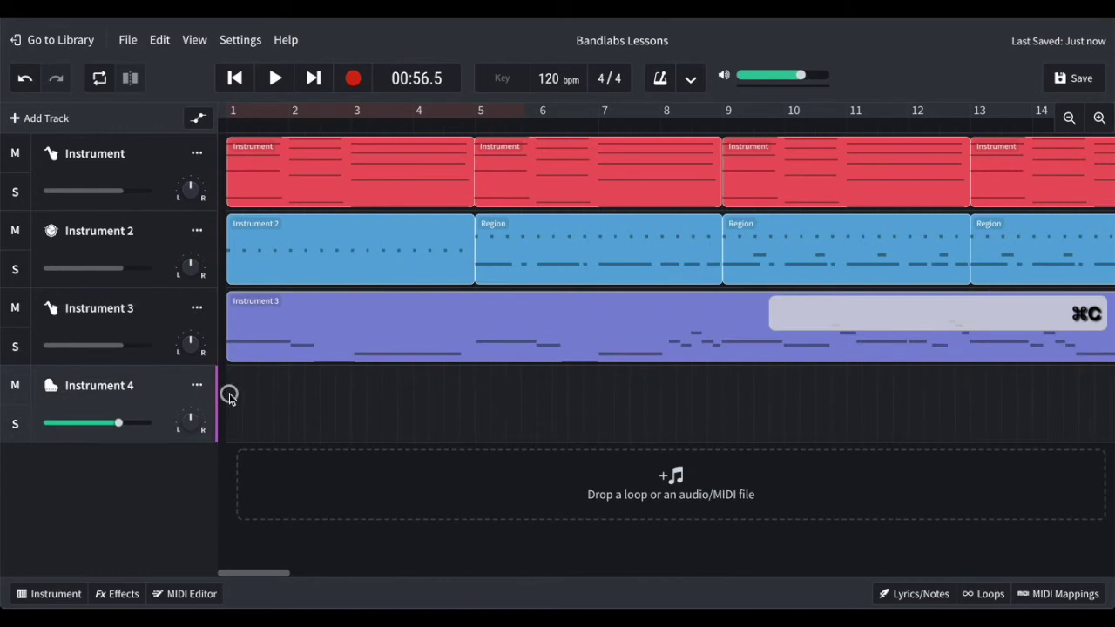
{"action": "left_click", "coordinate": [233, 125]}
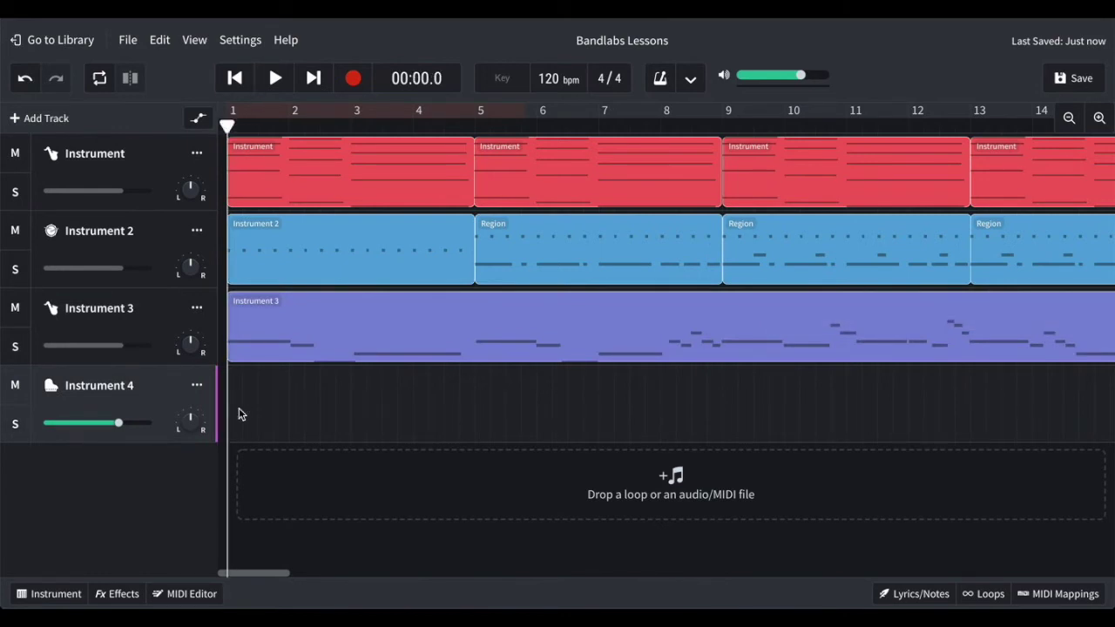
{"action": "key", "text": "super+v"}
{"action": "scroll", "coordinate": [308, 399], "scroll_direction": "left", "scroll_amount": 10}
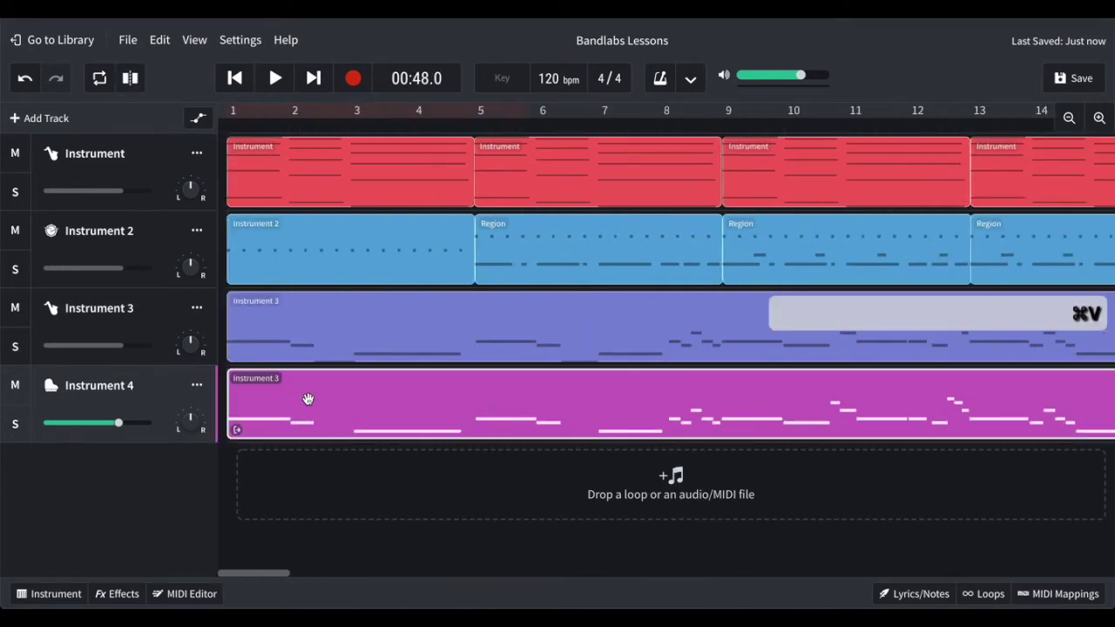
- Solo Instrument 4, play it from the start, pause and rewind, then open its notes in the MIDI Editor
{"action": "left_click", "coordinate": [13, 428]}
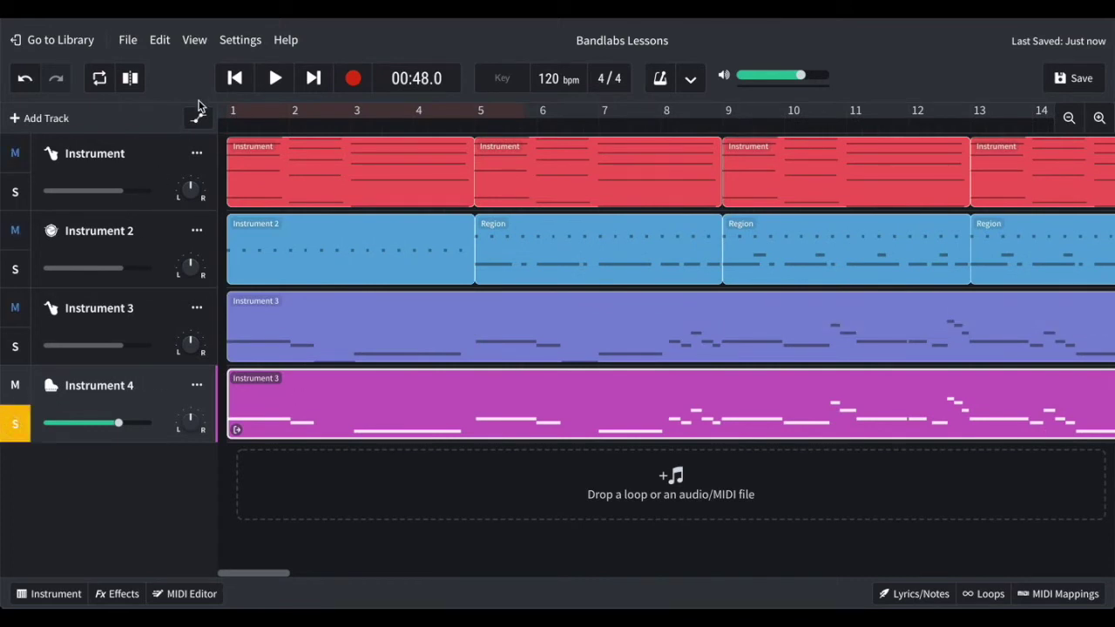
{"action": "left_click", "coordinate": [233, 78]}
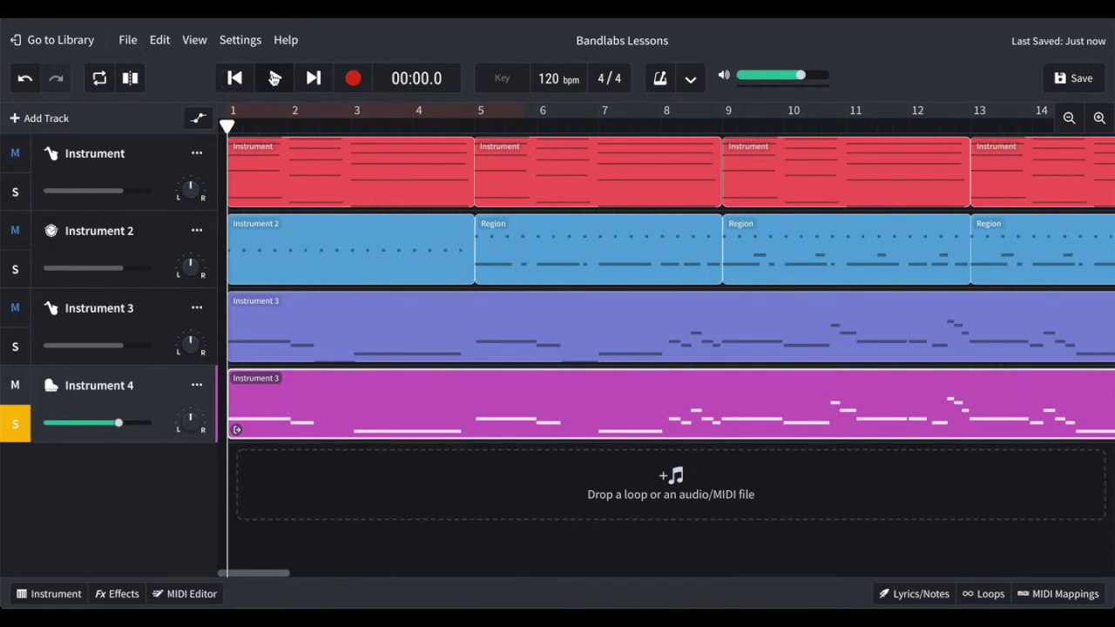
{"action": "left_click", "coordinate": [274, 79]}
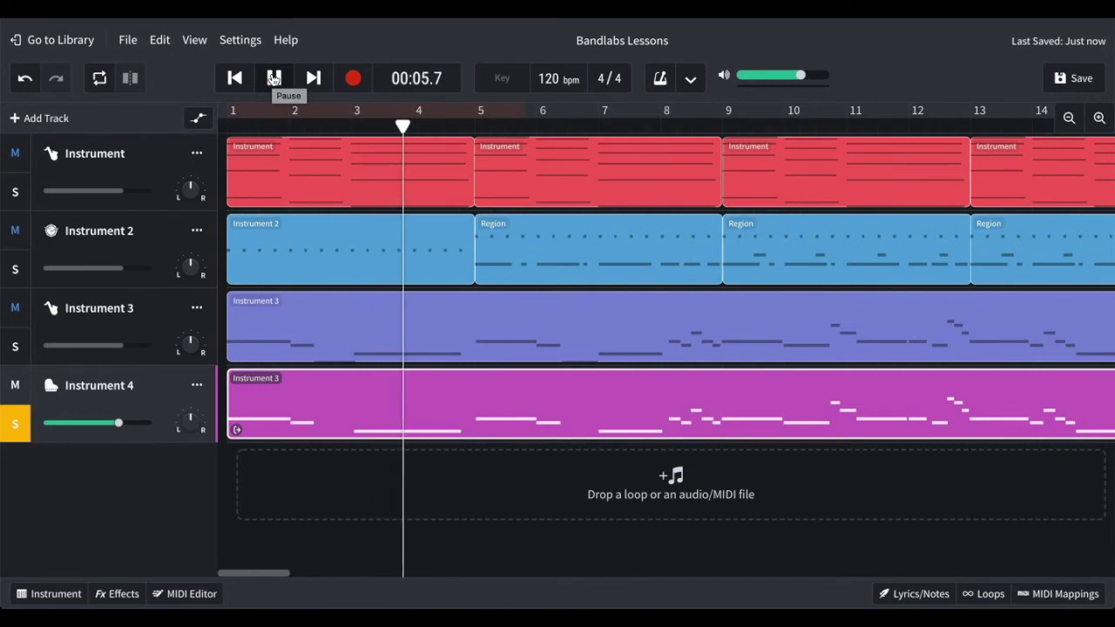
{"action": "left_click", "coordinate": [274, 79]}
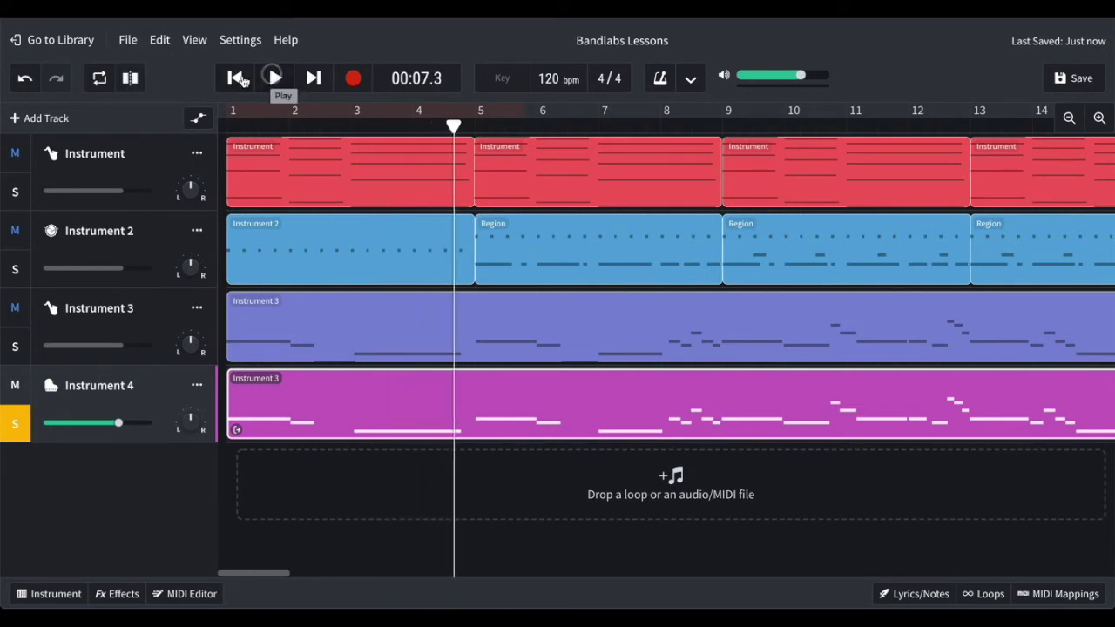
{"action": "left_click", "coordinate": [237, 79]}
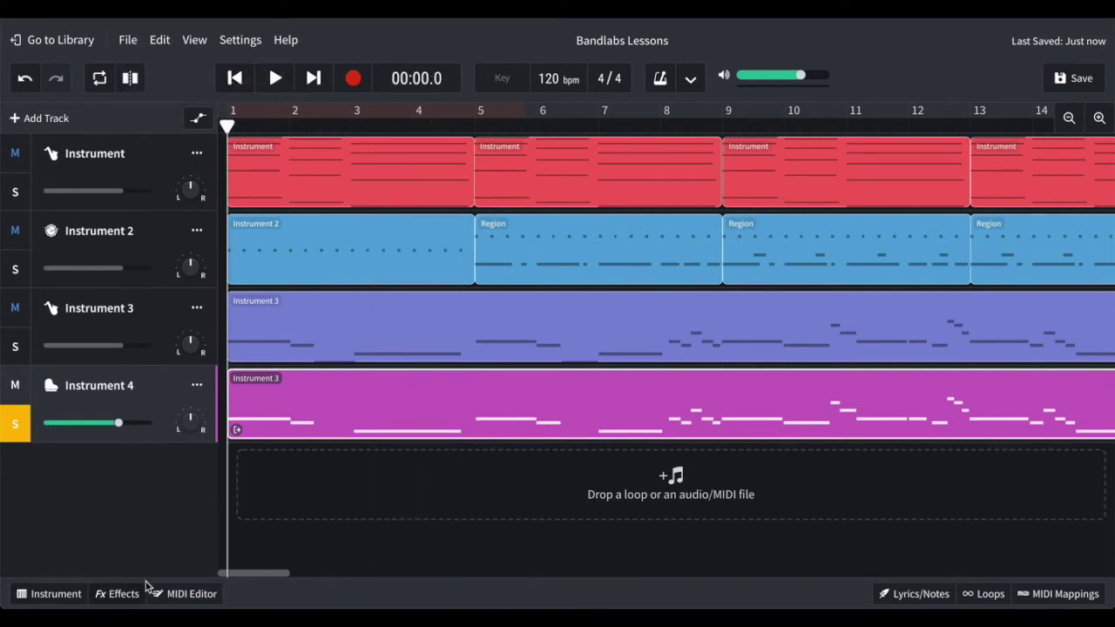
{"action": "left_click", "coordinate": [172, 600]}
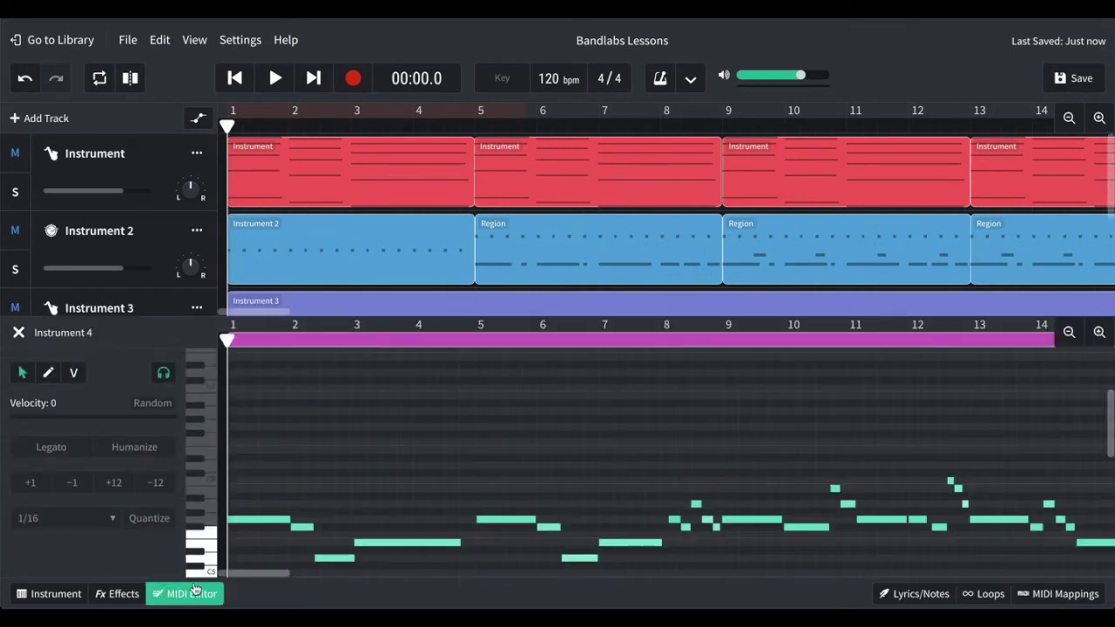
- Select all of Instrument 4's melody notes and transpose them down one octave (−12)
{"action": "scroll", "coordinate": [380, 500], "scroll_direction": "down", "scroll_amount": 3}
{"action": "scroll", "coordinate": [380, 500], "scroll_direction": "down", "scroll_amount": 1}
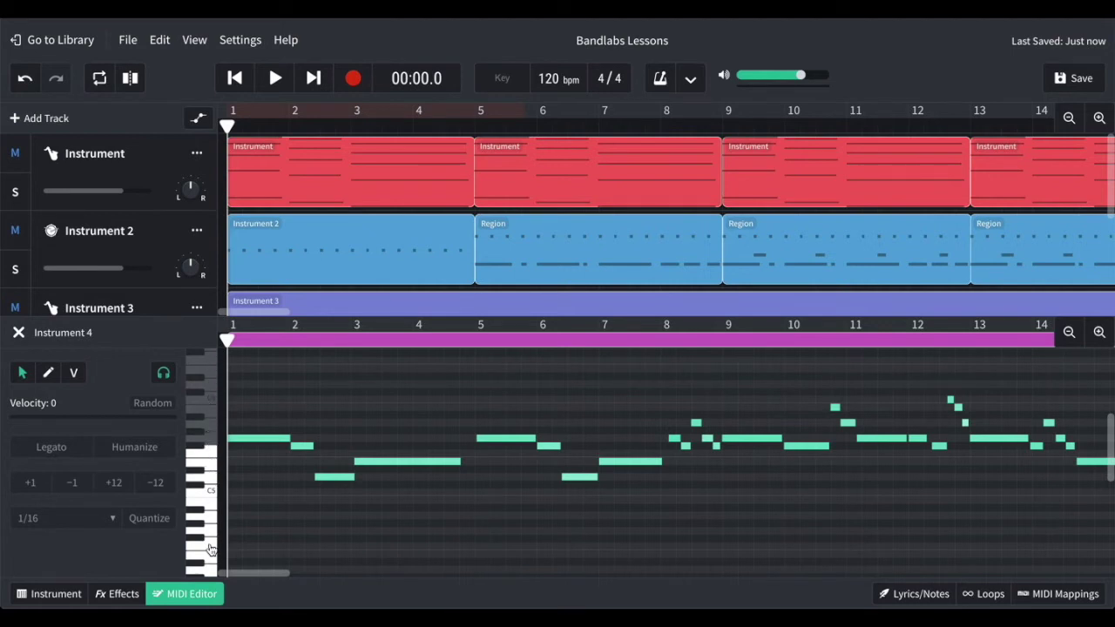
{"action": "left_click", "coordinate": [272, 391]}
{"action": "key", "text": "super+a"}
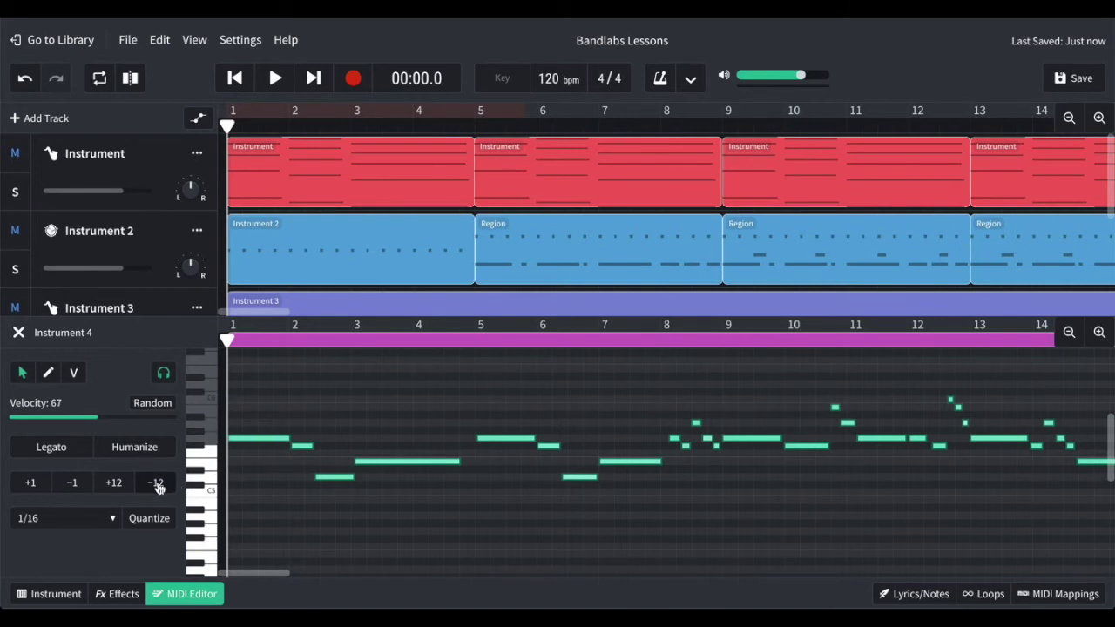
{"action": "left_click", "coordinate": [159, 486]}
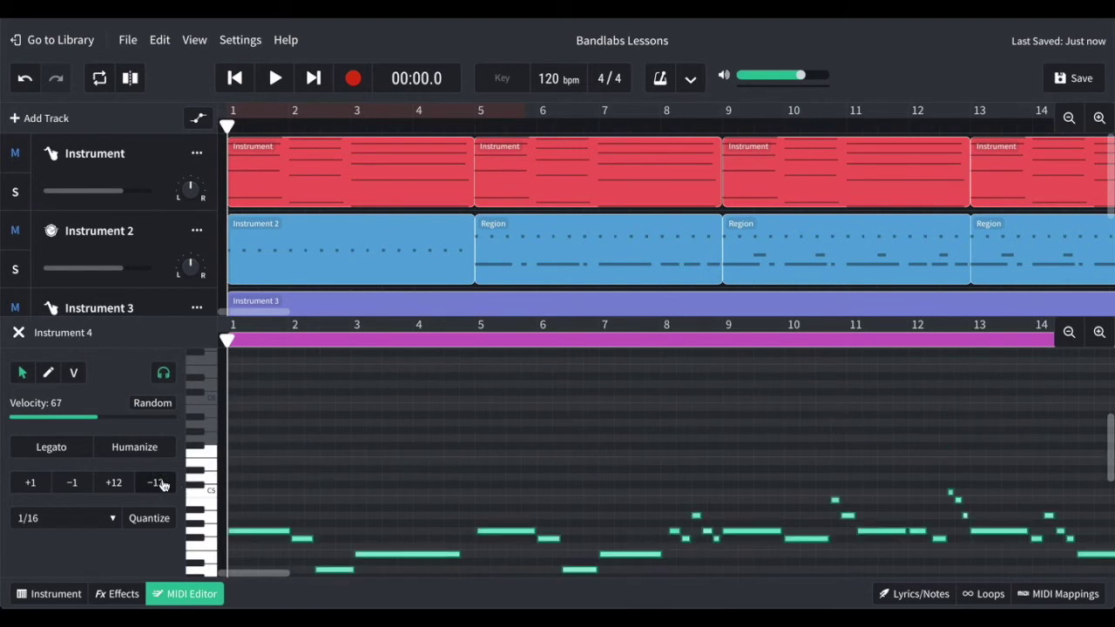
- Bring the transposed notes back into view and start playback
{"action": "scroll", "coordinate": [252, 467], "scroll_direction": "down", "scroll_amount": 3}
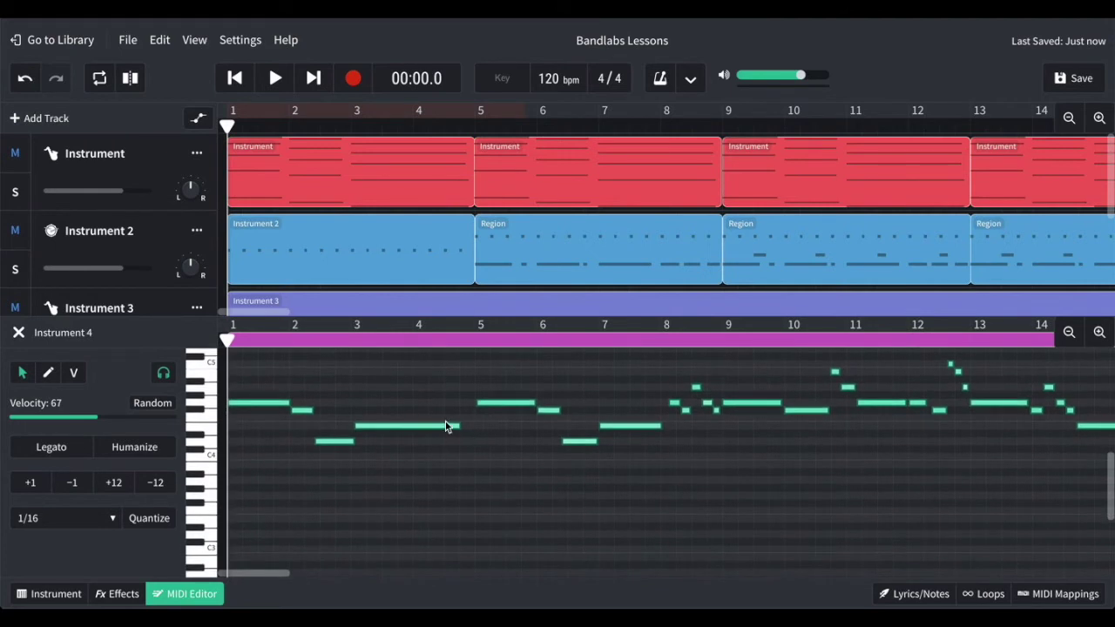
{"action": "scroll", "coordinate": [375, 420], "scroll_direction": "up", "scroll_amount": 3}
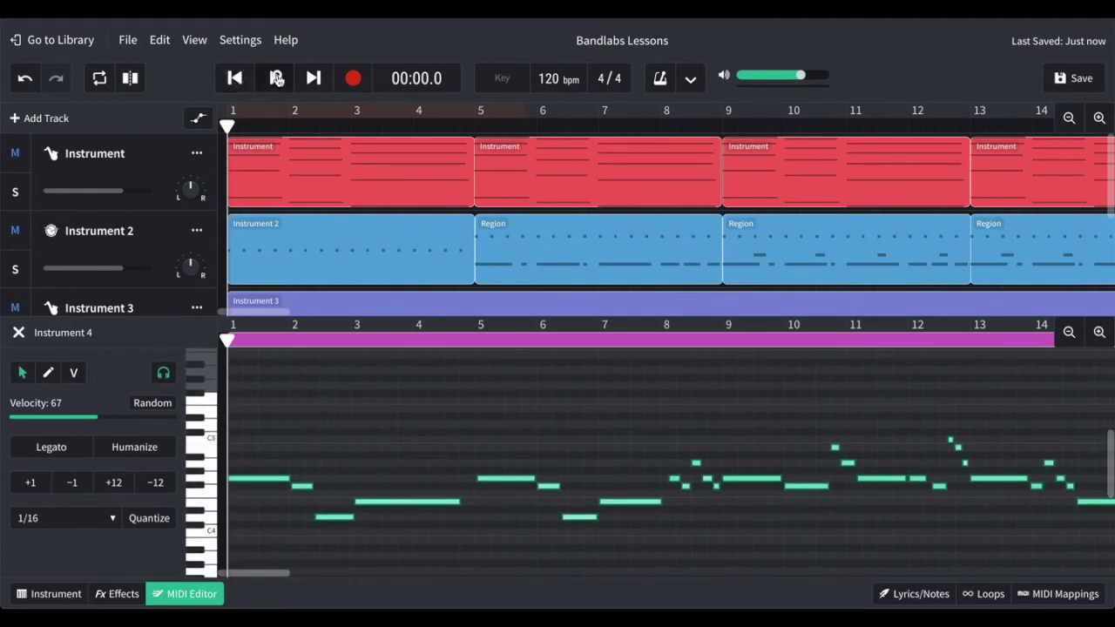
{"action": "left_click", "coordinate": [277, 80]}
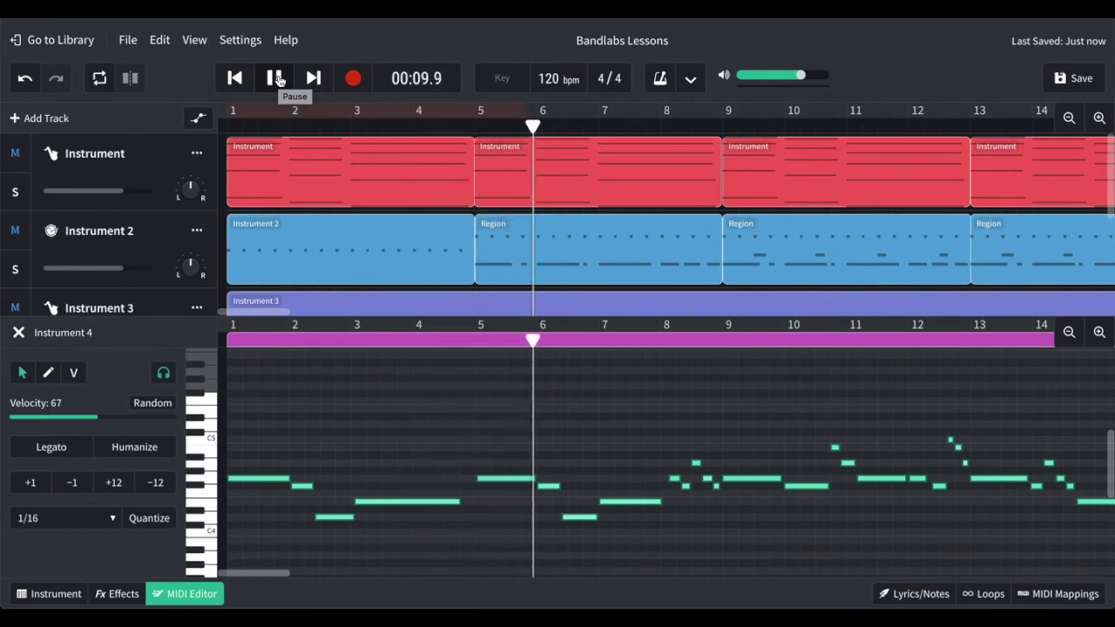
- Pause playback at 00:11.3 and close the MIDI Editor to show all four tracks
{"action": "left_click", "coordinate": [277, 80]}
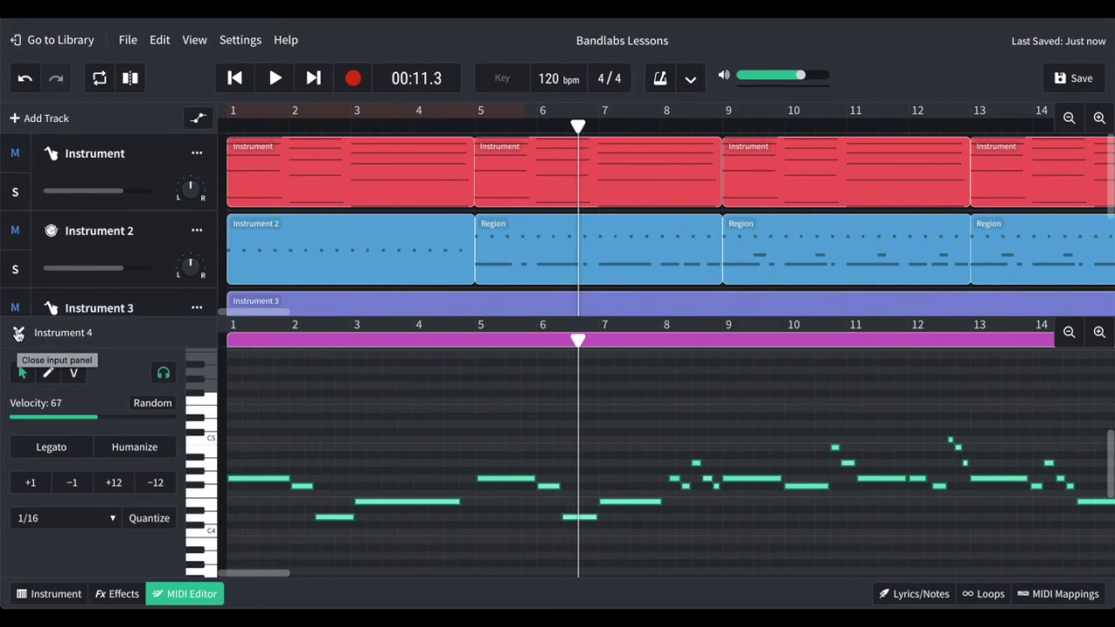
{"action": "left_click", "coordinate": [19, 336]}
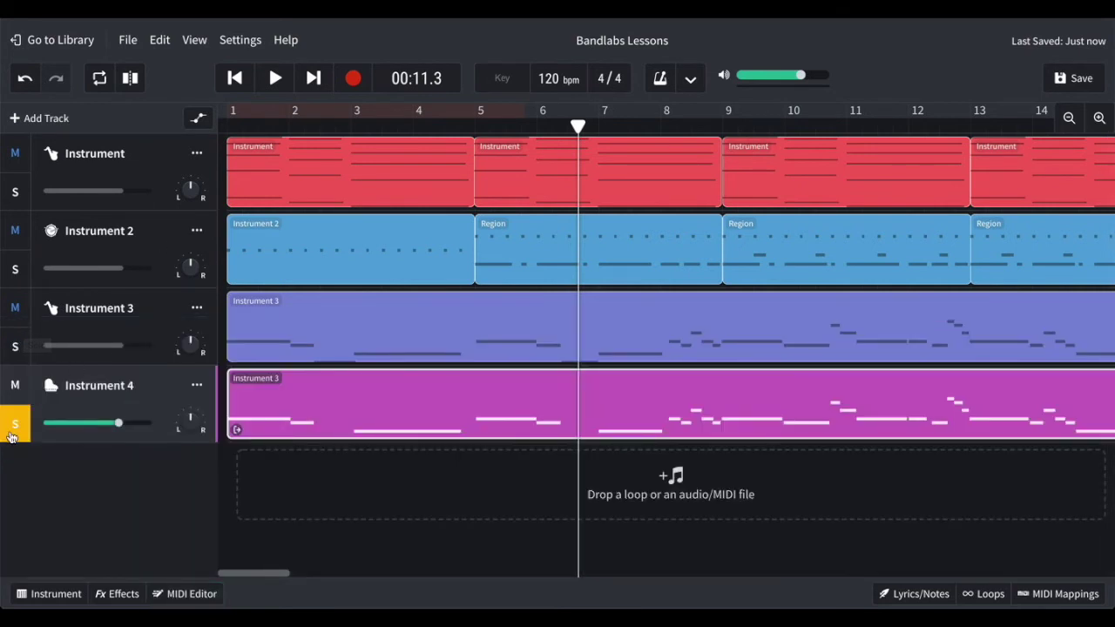
- Play the arrangement from the start, pause at 00:17.3, and save the project
{"action": "left_click", "coordinate": [235, 78]}
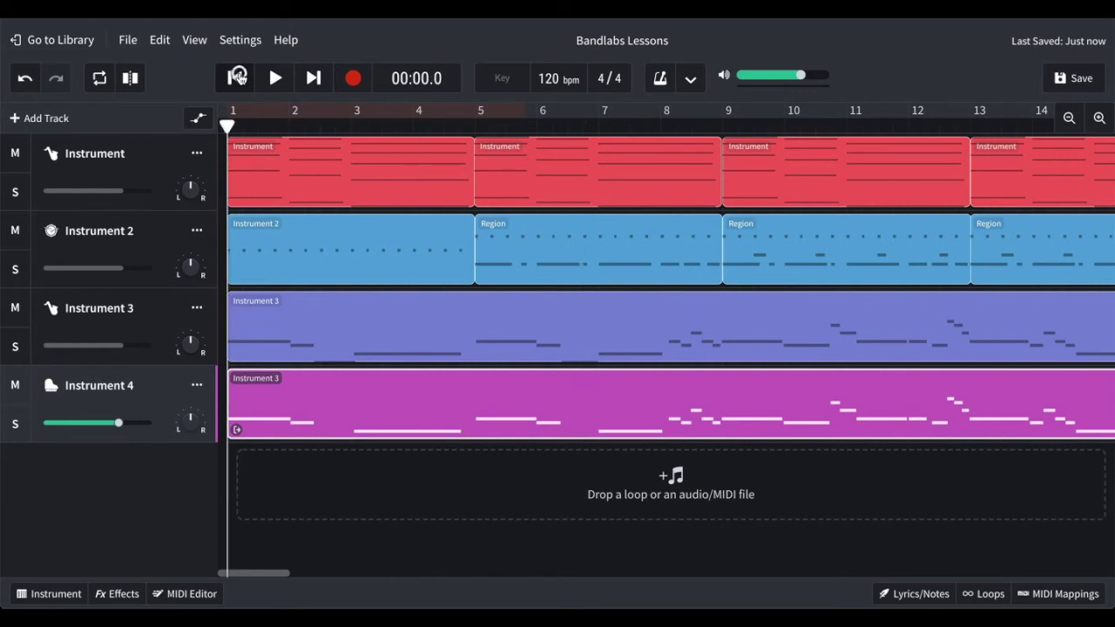
{"action": "left_click", "coordinate": [276, 79]}
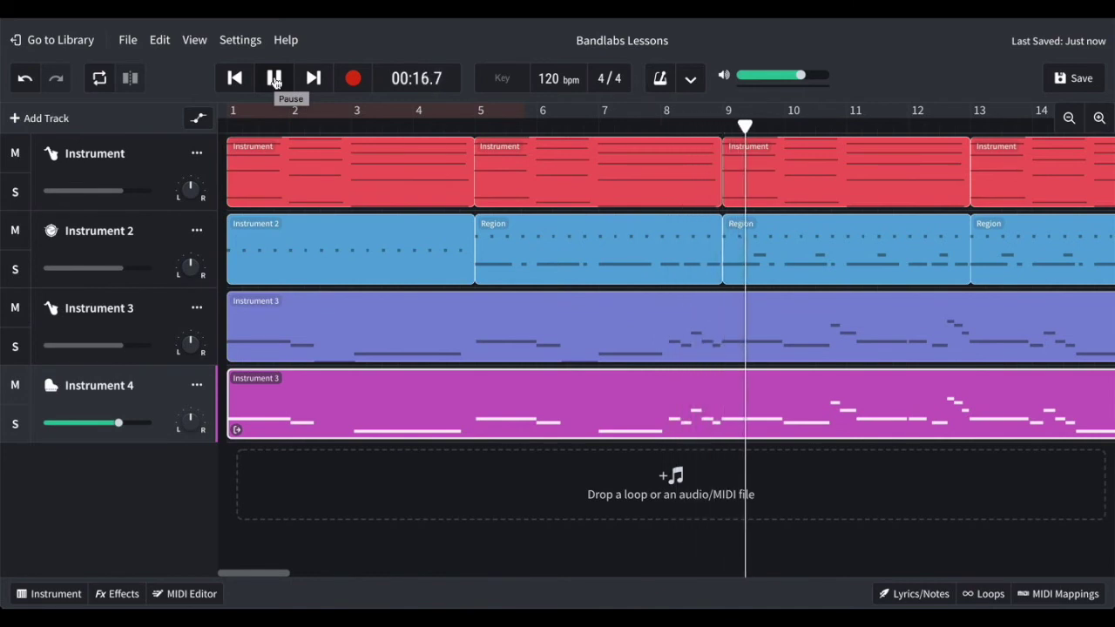
{"action": "left_click", "coordinate": [275, 78]}
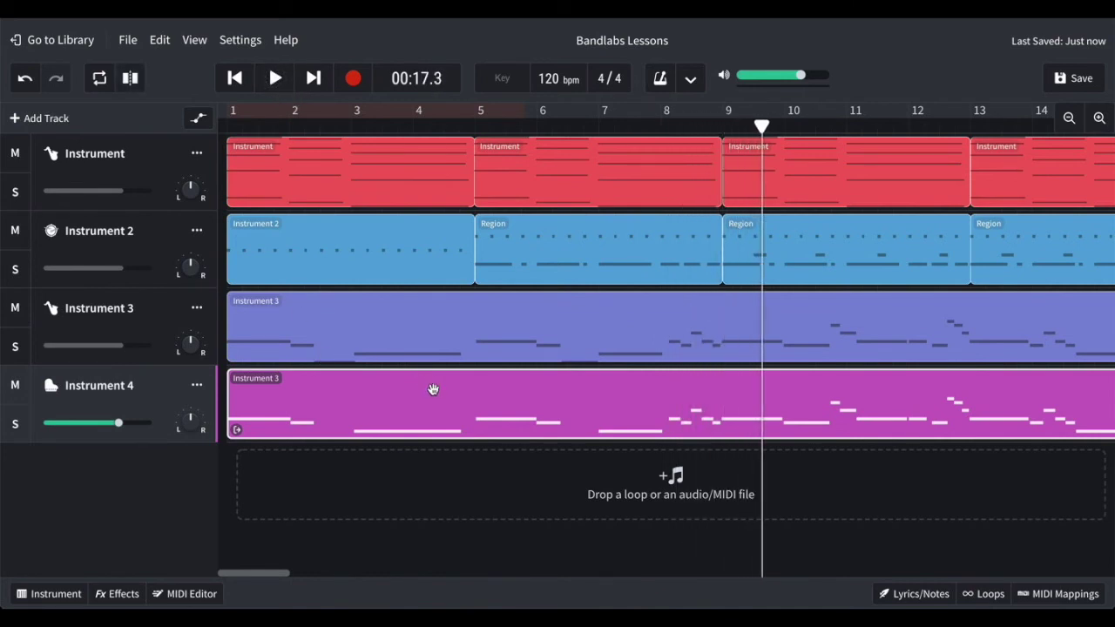
{"action": "scroll", "coordinate": [465, 395], "scroll_direction": "right", "scroll_amount": 10}
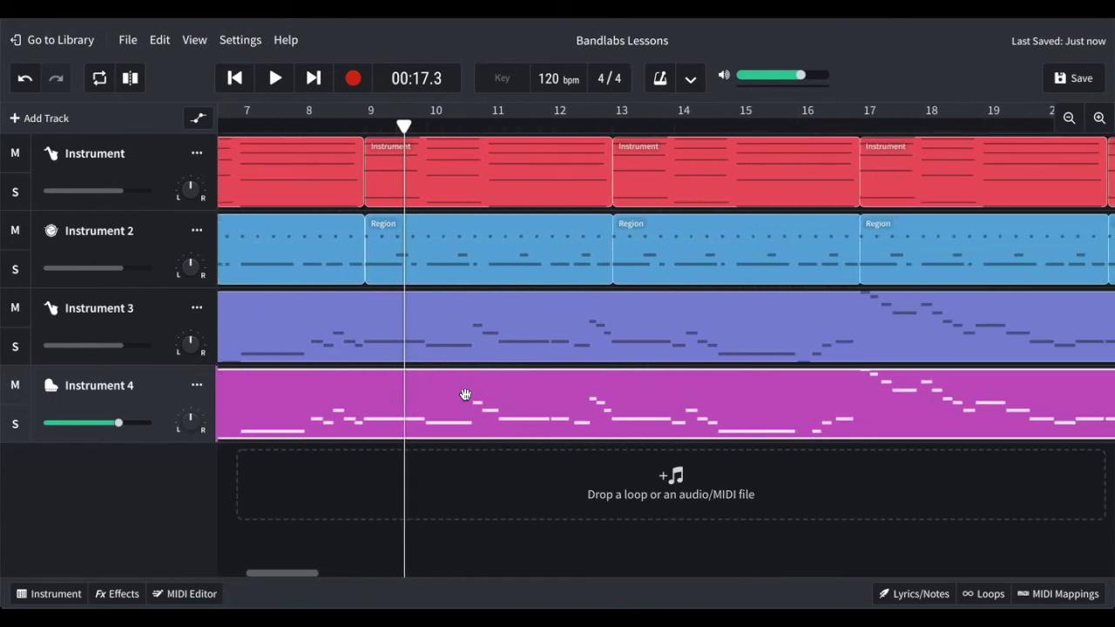
{"action": "left_click", "coordinate": [1075, 77]}
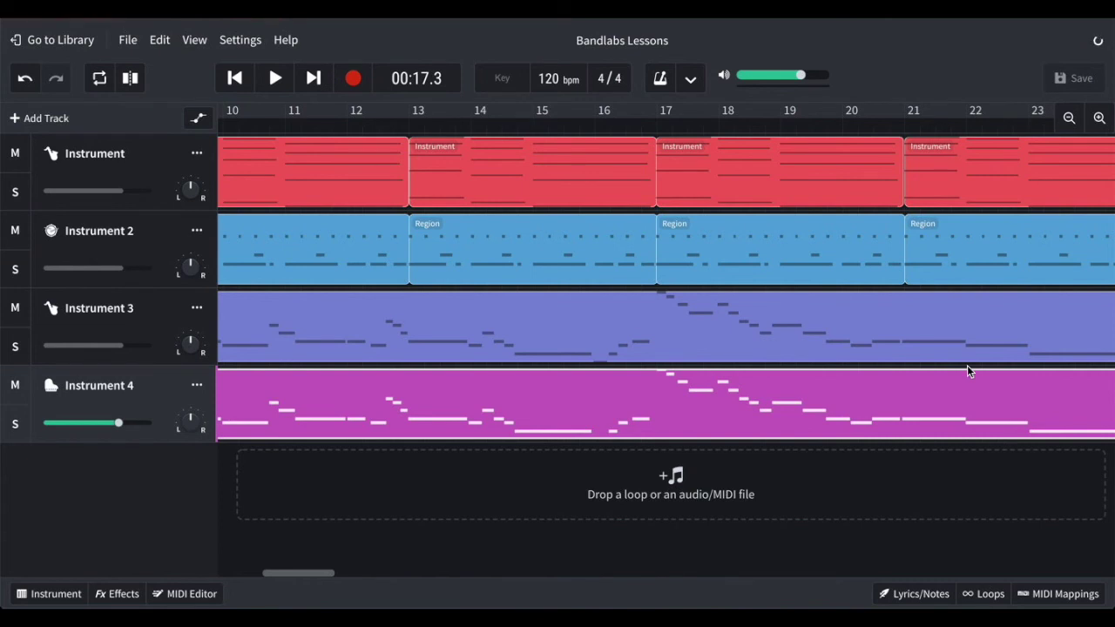
- Scroll across the four-track arrangement while the project save completes
{"action": "scroll", "coordinate": [967, 369], "scroll_direction": "left", "scroll_amount": 10}
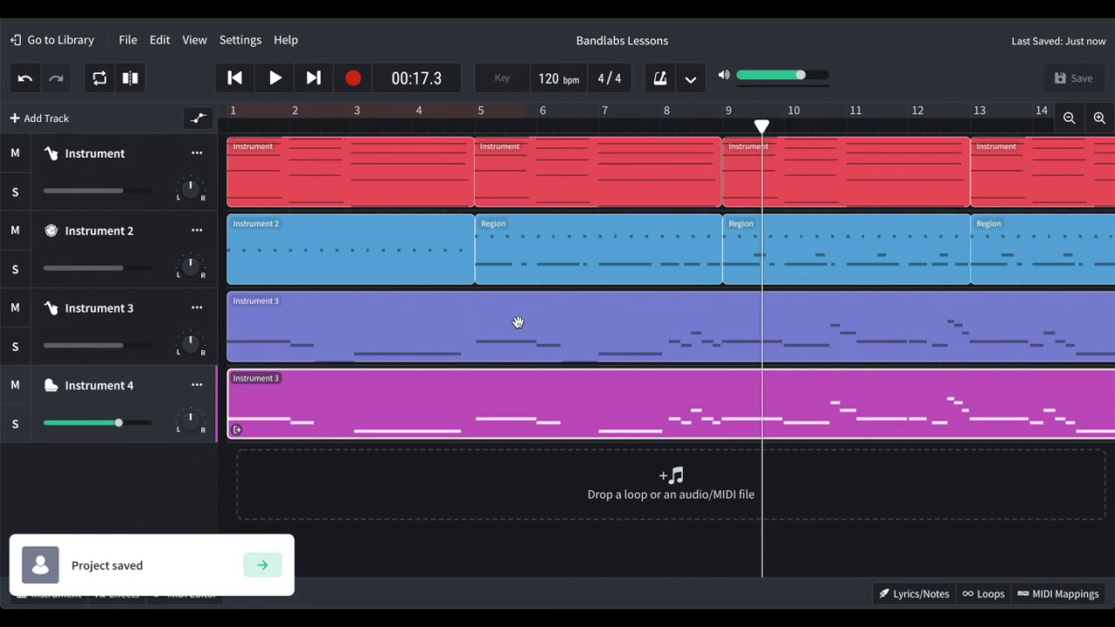
{"action": "scroll", "coordinate": [804, 408], "scroll_direction": "right", "scroll_amount": 2}
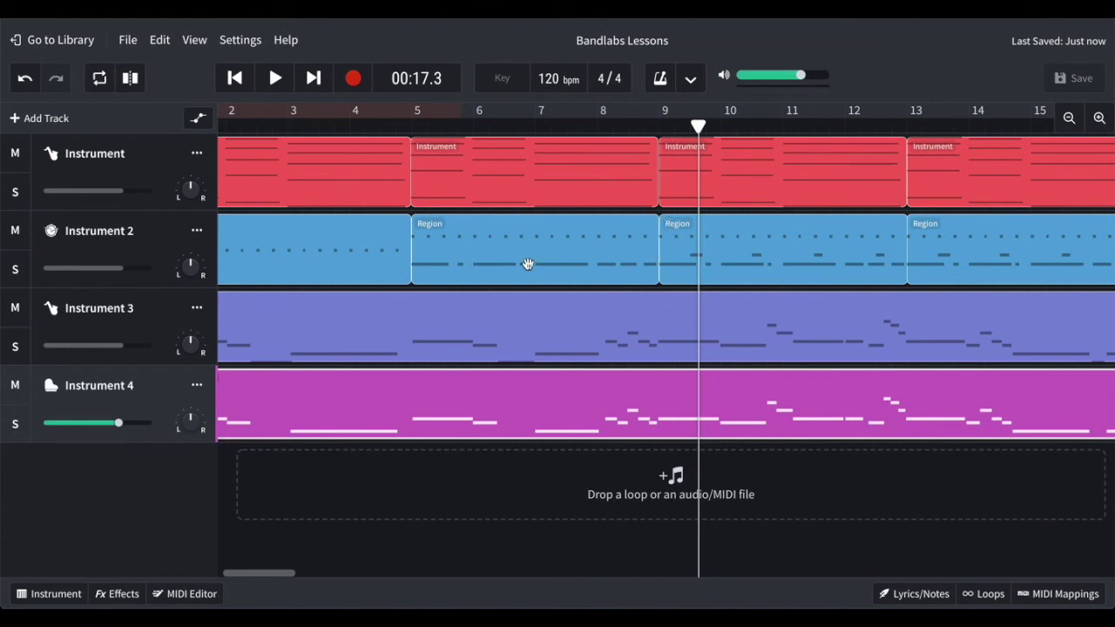
{"action": "scroll", "coordinate": [528, 259], "scroll_direction": "left", "scroll_amount": 2}
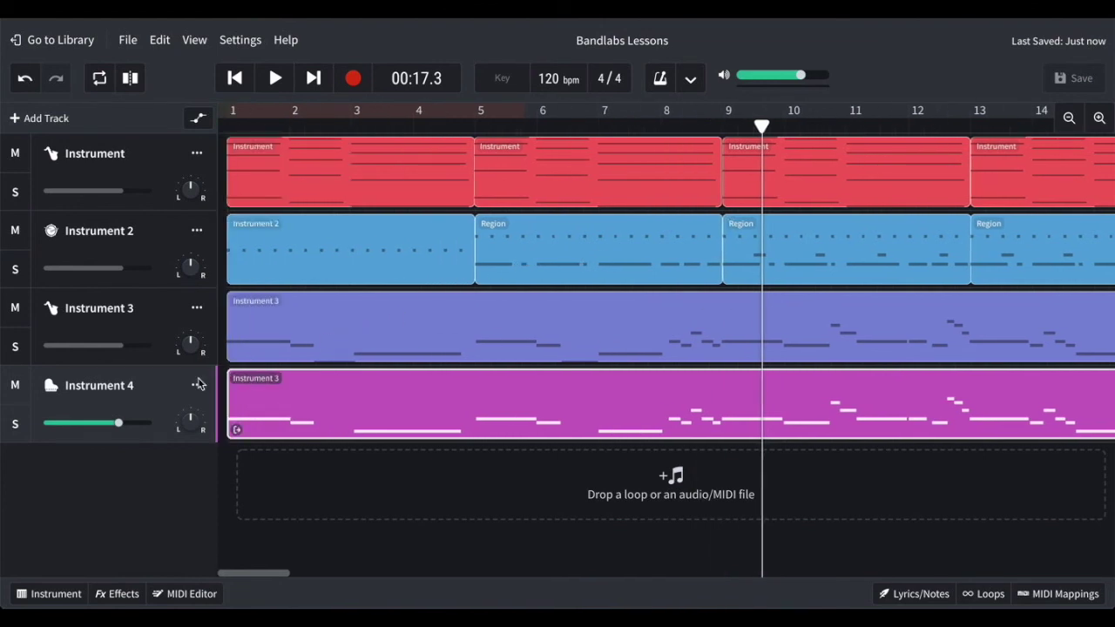
{"action": "mouse_move", "coordinate": [119, 427]}
{"action": "mouse_move", "coordinate": [106, 196]}
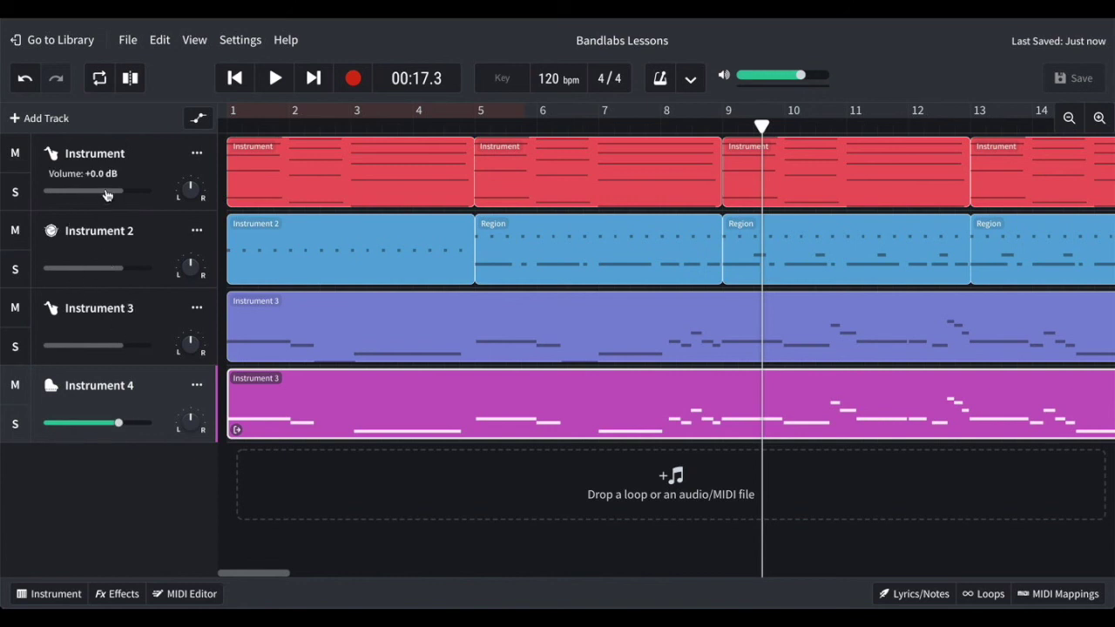
{"action": "left_click", "coordinate": [201, 123]}
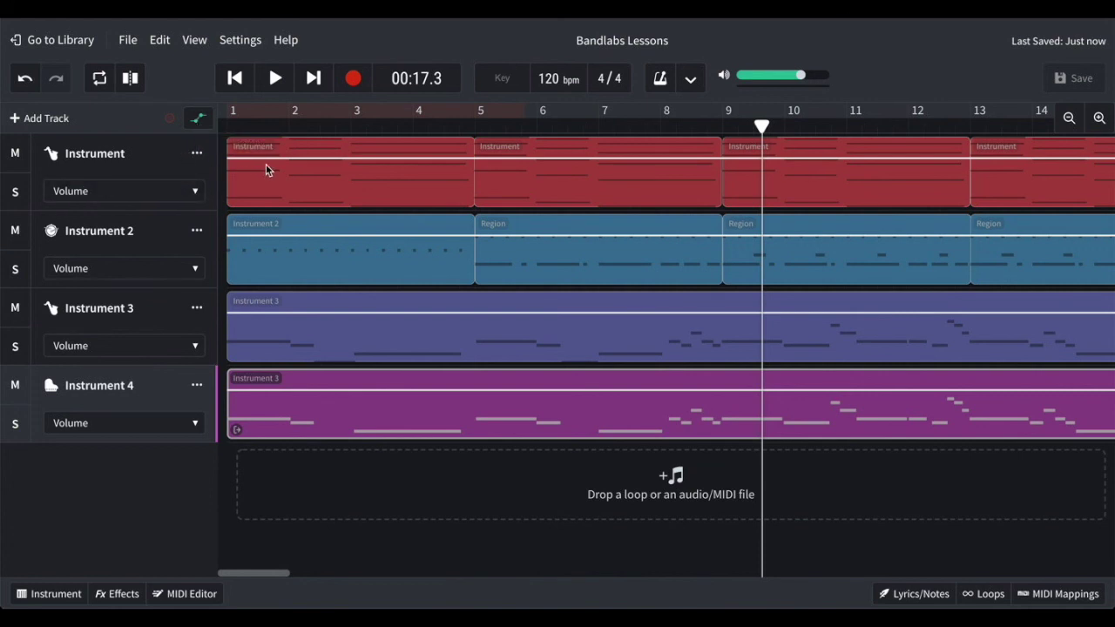
{"action": "left_click", "coordinate": [194, 191]}
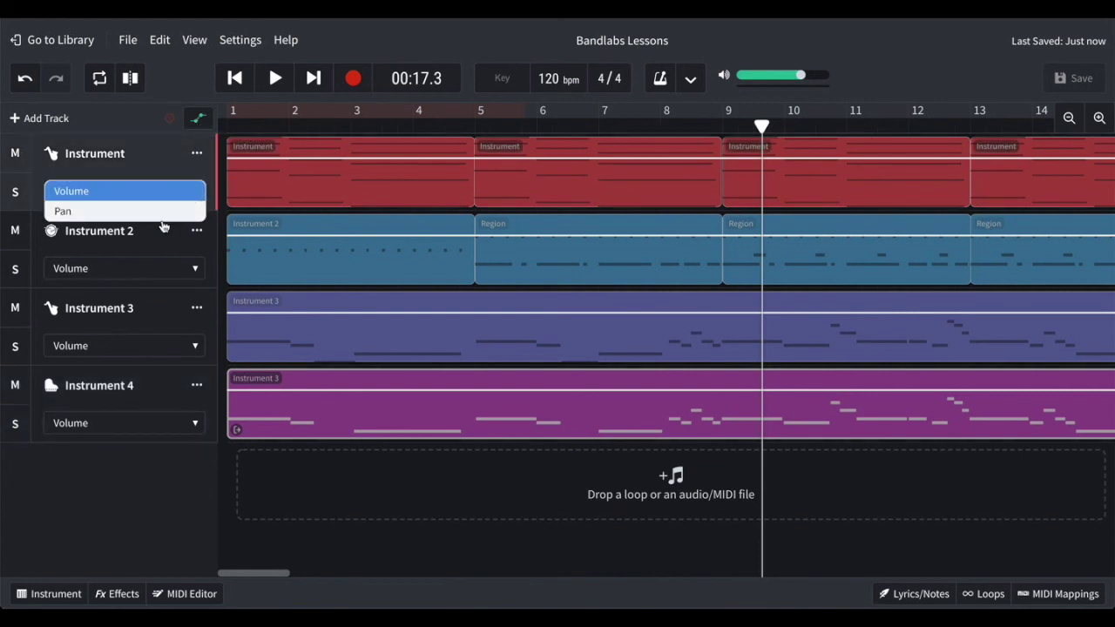
{"action": "left_click", "coordinate": [191, 167]}
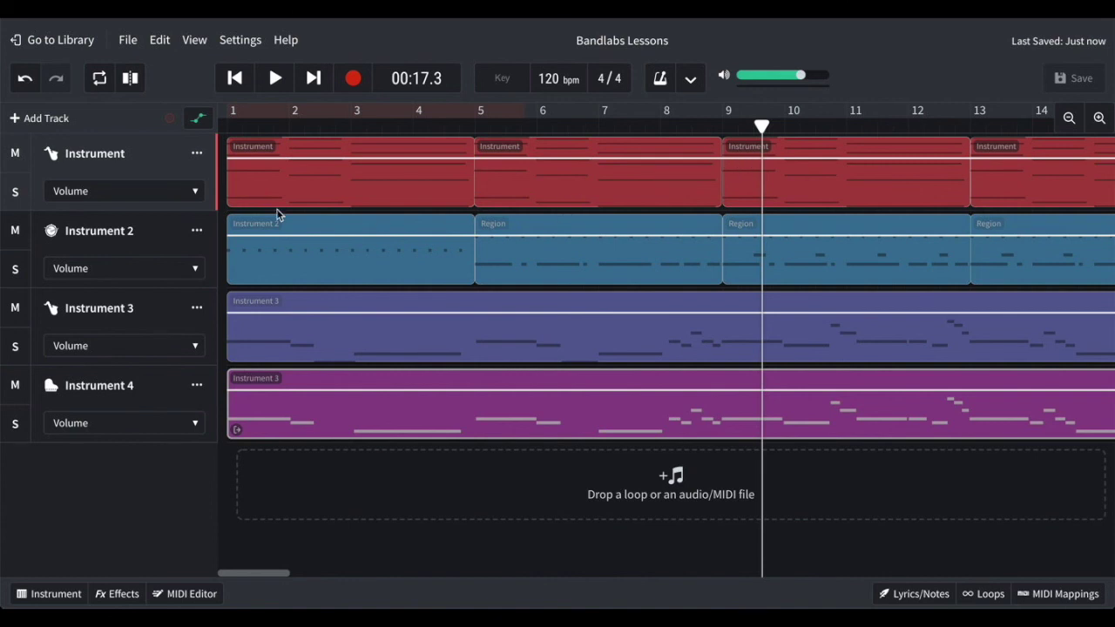
{"action": "left_click", "coordinate": [198, 119]}
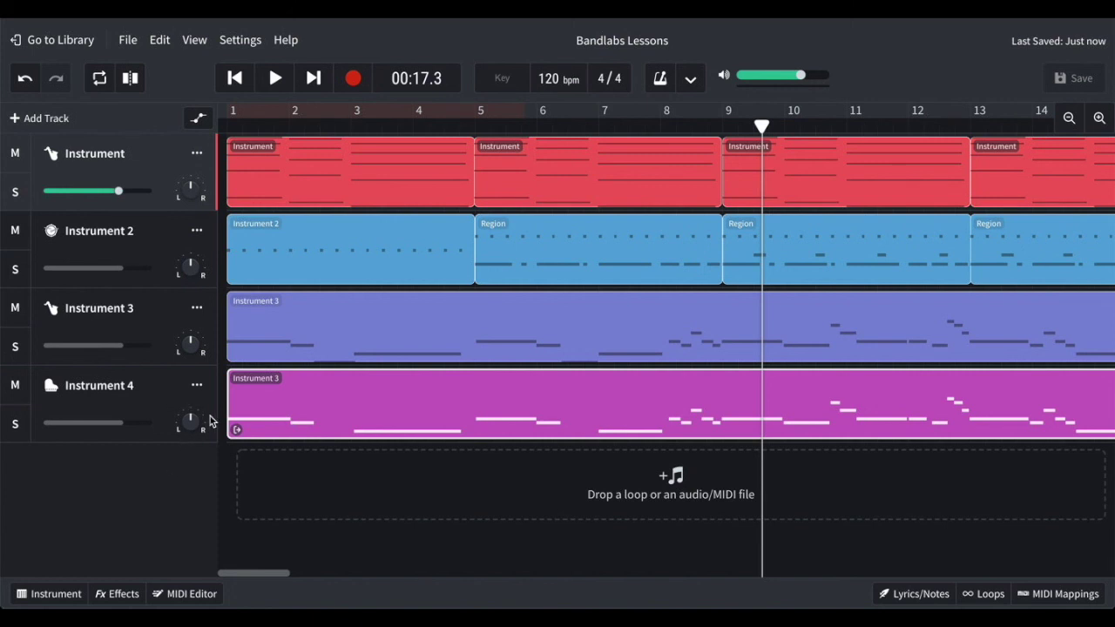
{"action": "mouse_move", "coordinate": [192, 426]}
{"action": "left_click", "coordinate": [117, 596]}
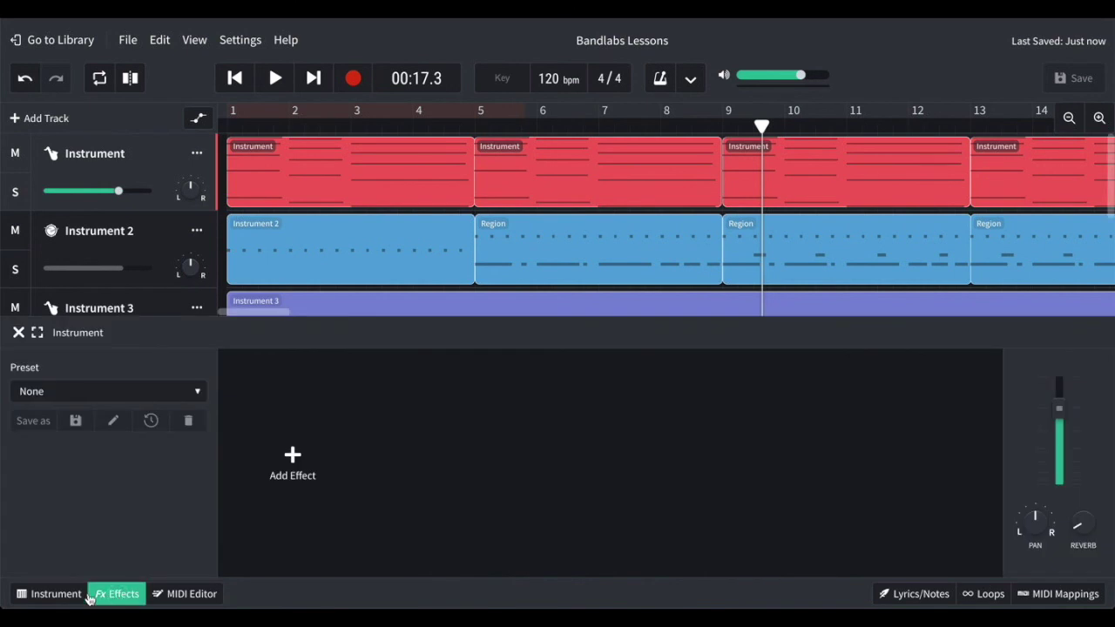
{"action": "left_click", "coordinate": [18, 333]}
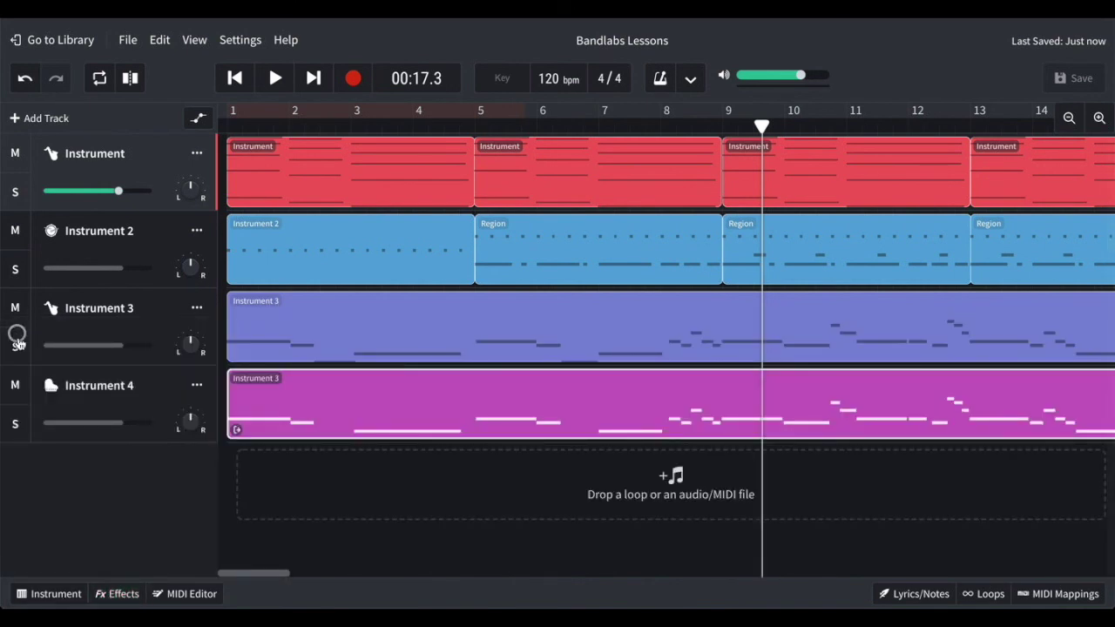